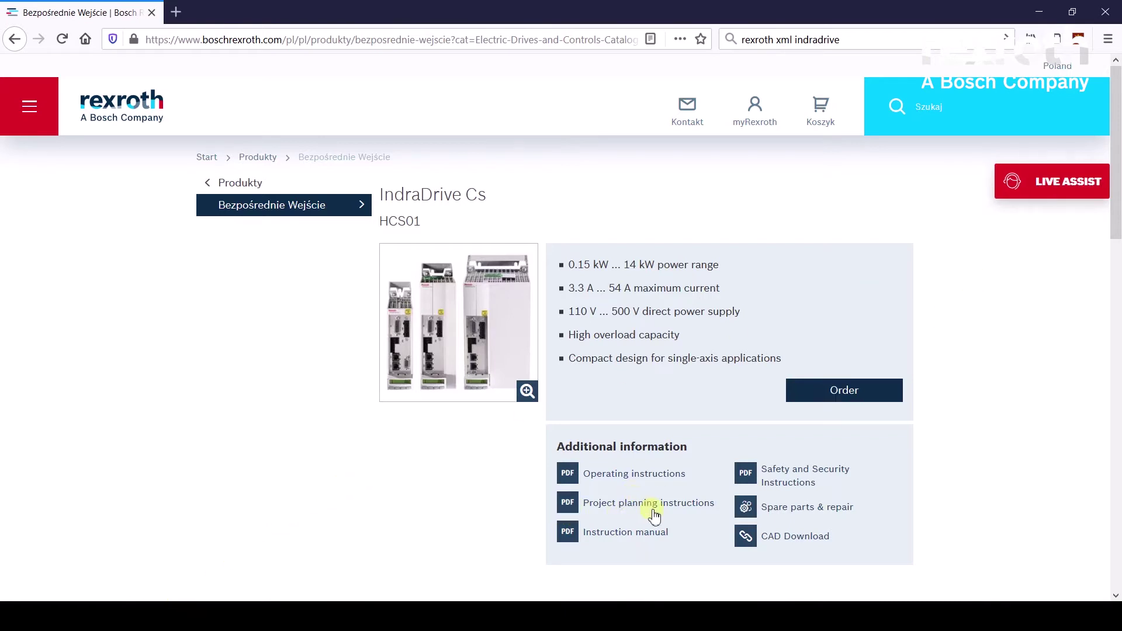
# Step: Locate the IndraDrive_XML_ECat_SoE_201907.zip device data sheet in the downloads of the IndraDrive Cs product page
pyautogui.scroll(-5, 765, 511)
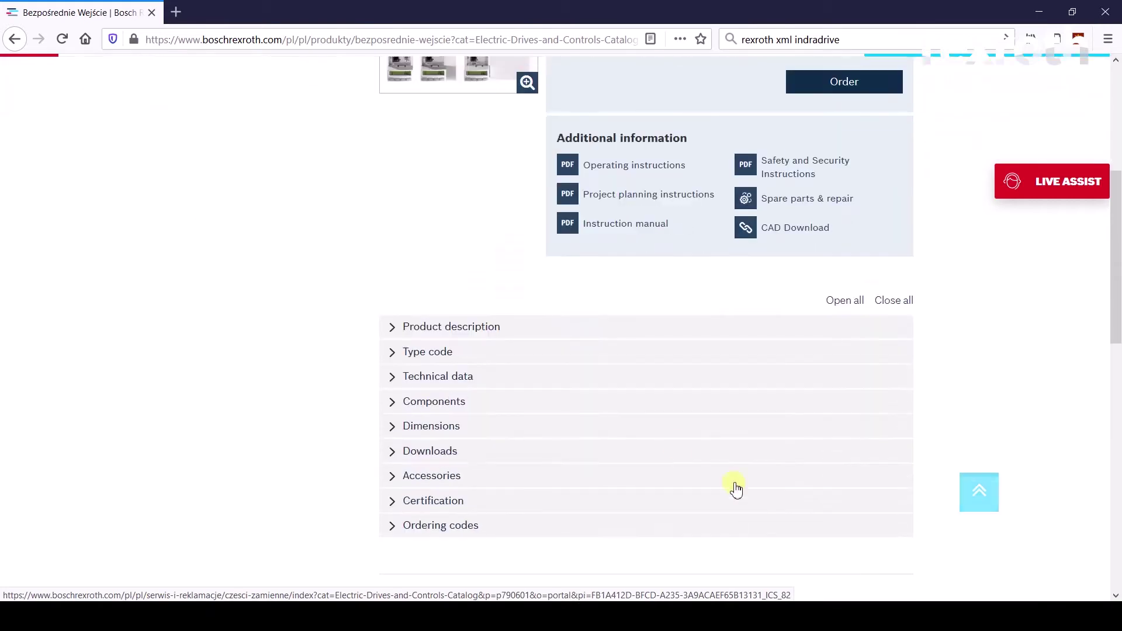
pyautogui.click(432, 451)
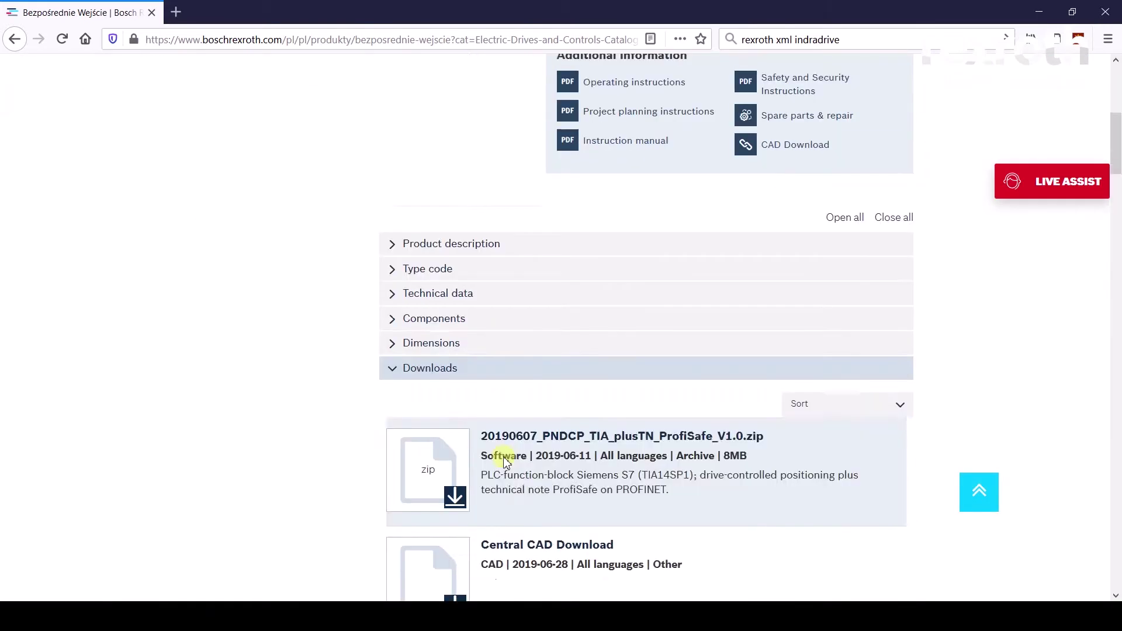
pyautogui.scroll(-15, 508, 456)
pyautogui.scroll(-9, 517, 460)
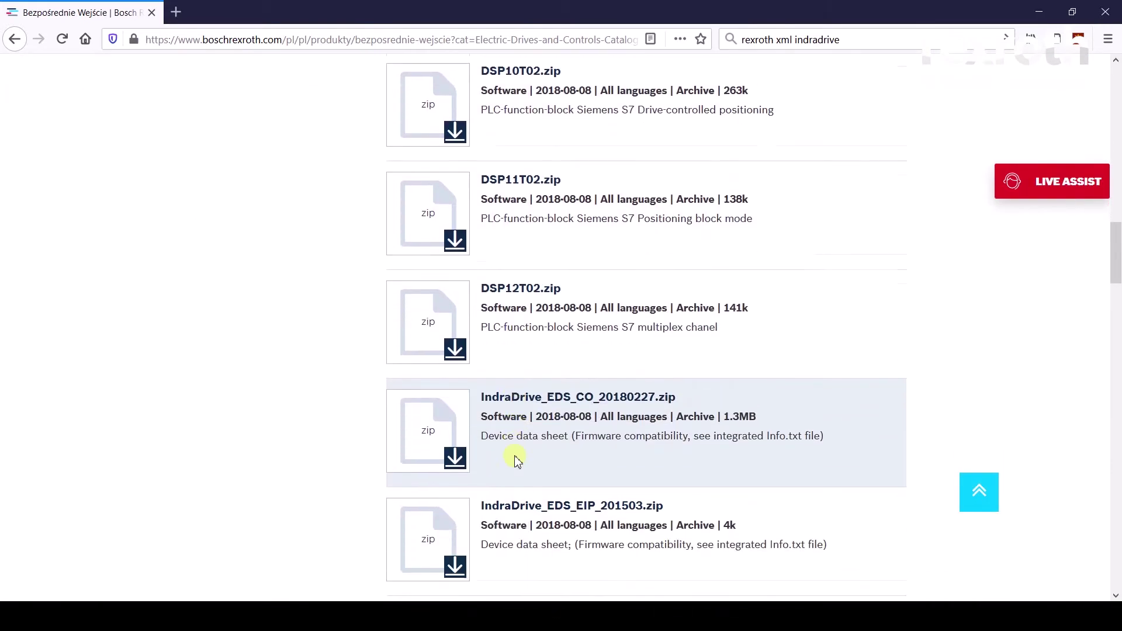
pyautogui.scroll(-8, 516, 458)
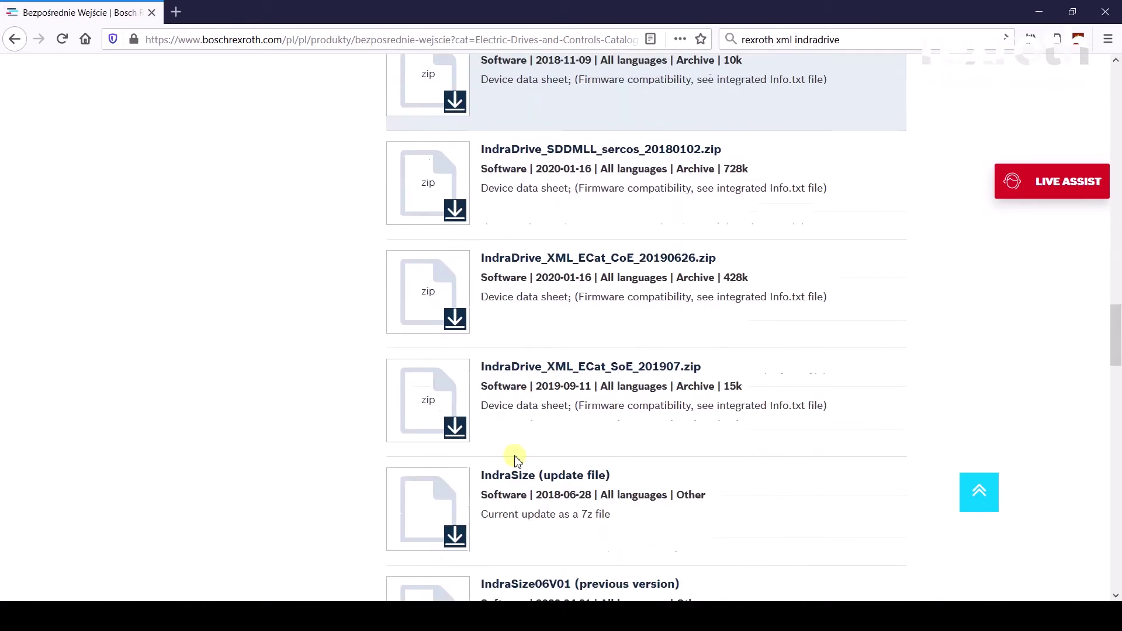
pyautogui.moveTo(480, 266); pyautogui.dragTo(706, 259)
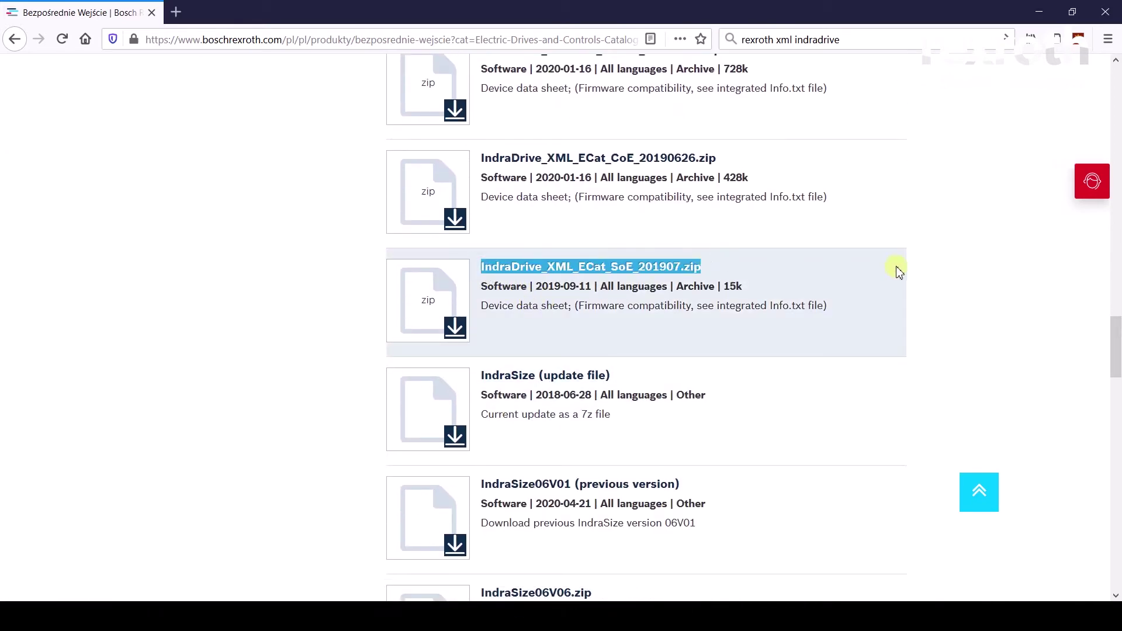
pyautogui.click(928, 259)
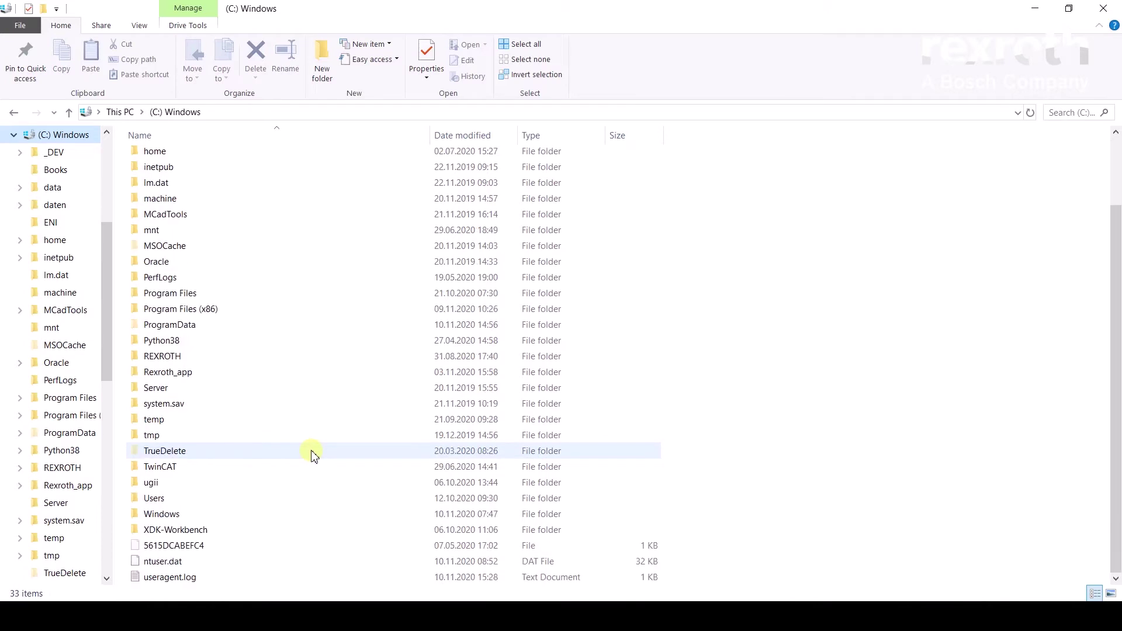
# Step: Browse the C: drive to the EtherCAT device description folder at TwinCAT\3.1\Config\Io\EtherCAT
pyautogui.doubleClick(230, 466)
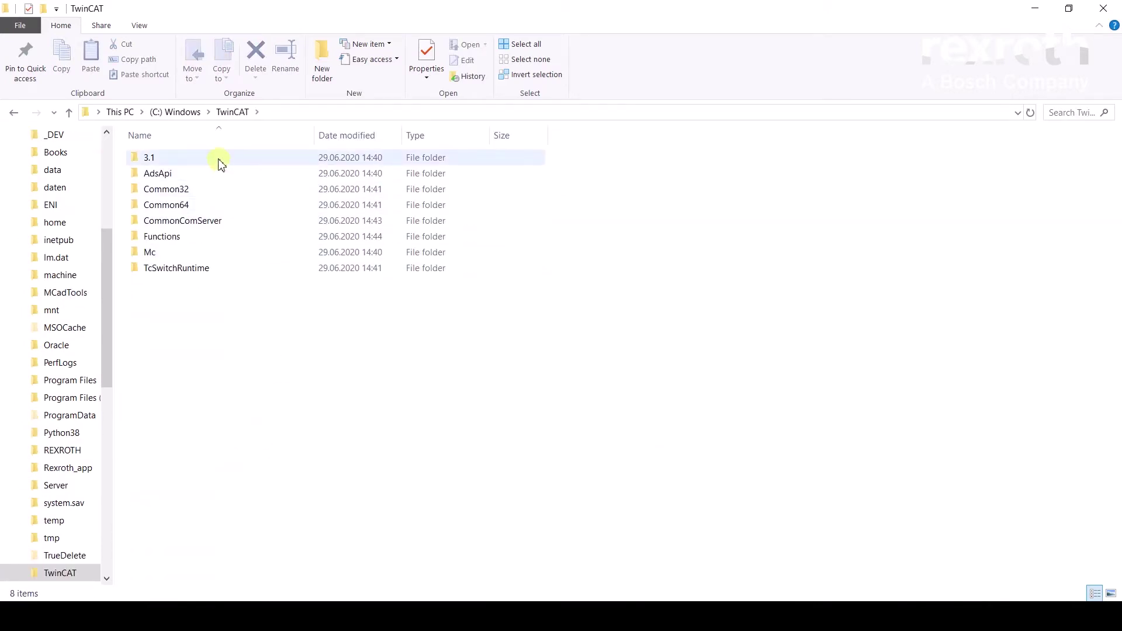
pyautogui.doubleClick(220, 161)
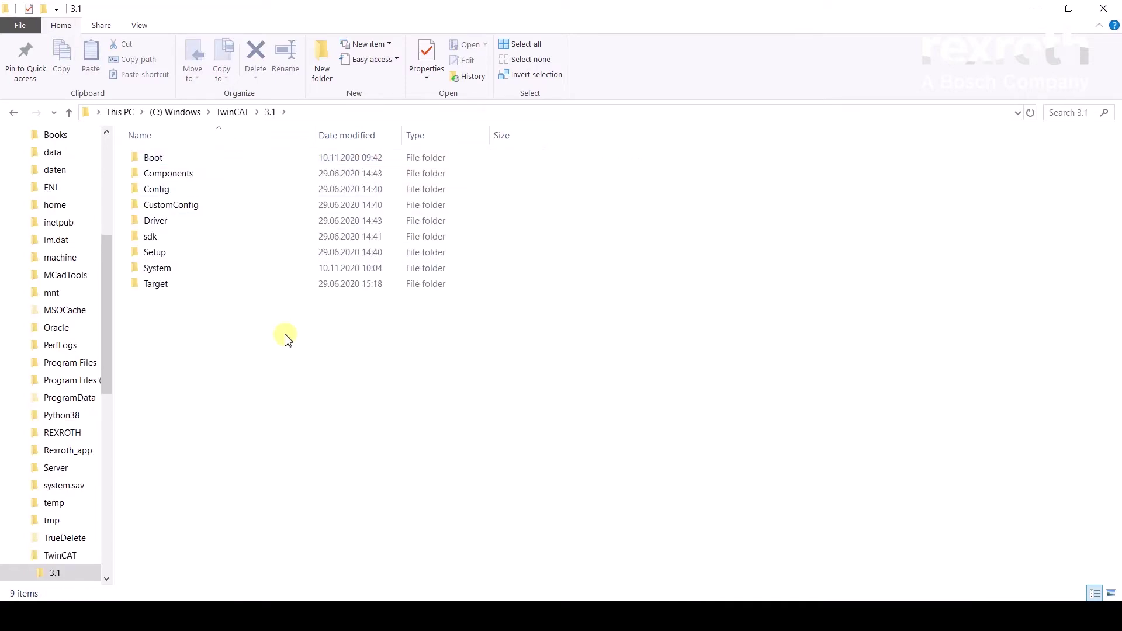
pyautogui.doubleClick(207, 189)
pyautogui.doubleClick(192, 157)
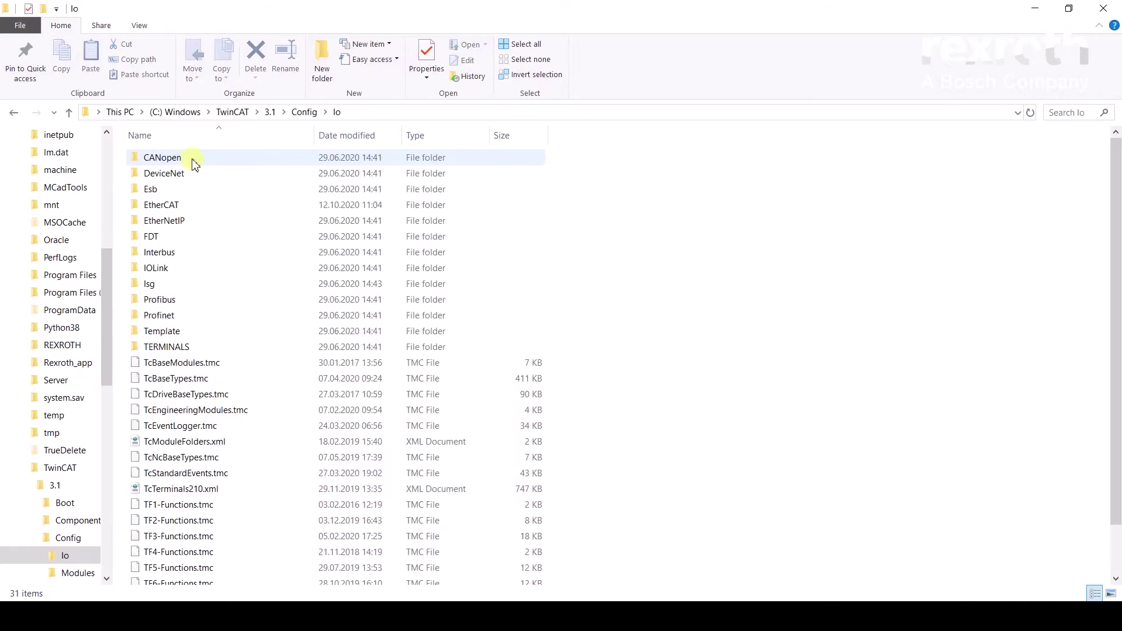
pyautogui.doubleClick(188, 210)
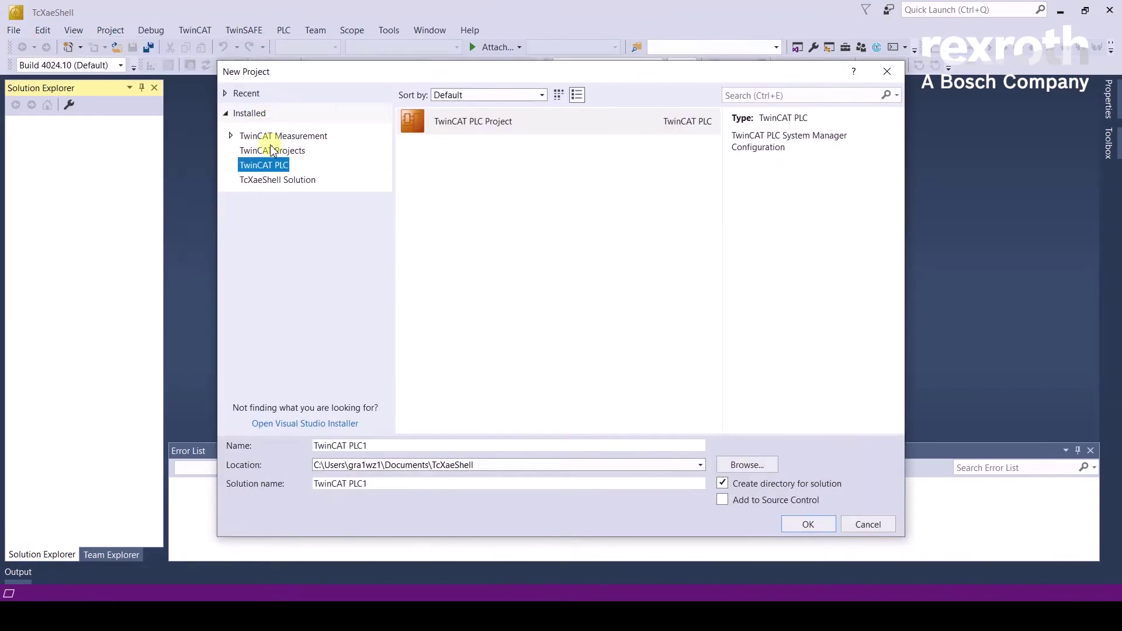
# Step: In TcXaeShell, create a TwinCAT XAE project named "IndraDrive project"
pyautogui.click(272, 151)
pyautogui.tripleClick(306, 442)
pyautogui.write('InD')
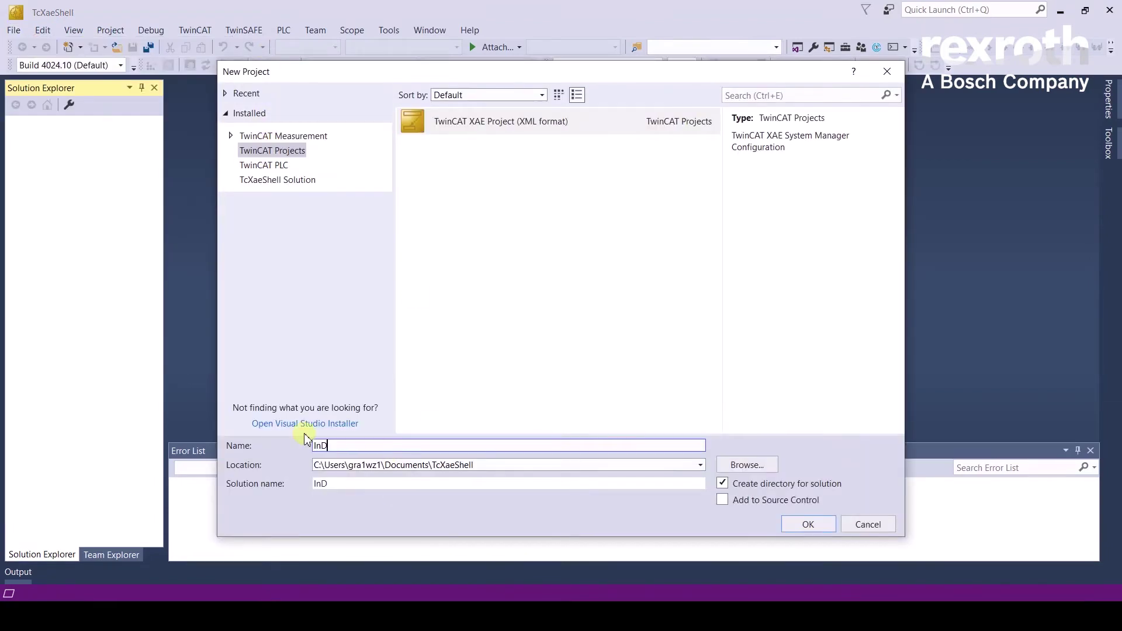
pyautogui.write('raDrive project')
pyautogui.click(808, 524)
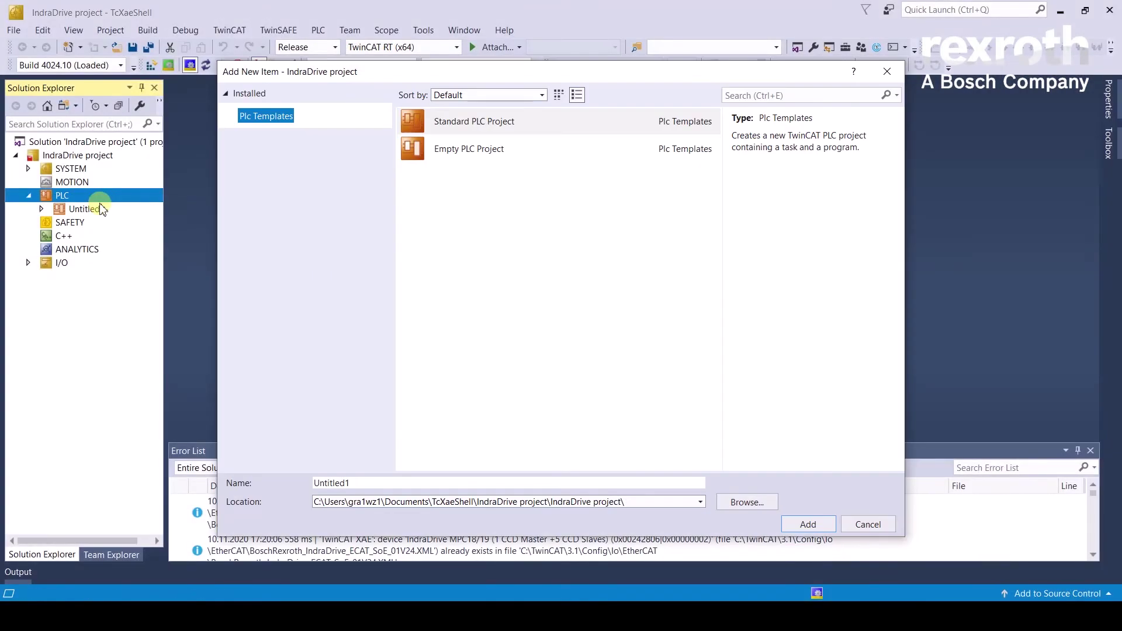
# Step: Add a Standard PLC Project named CX9020 to the solution
pyautogui.click(363, 482)
pyautogui.doubleClick(363, 483)
pyautogui.write('CX9020')
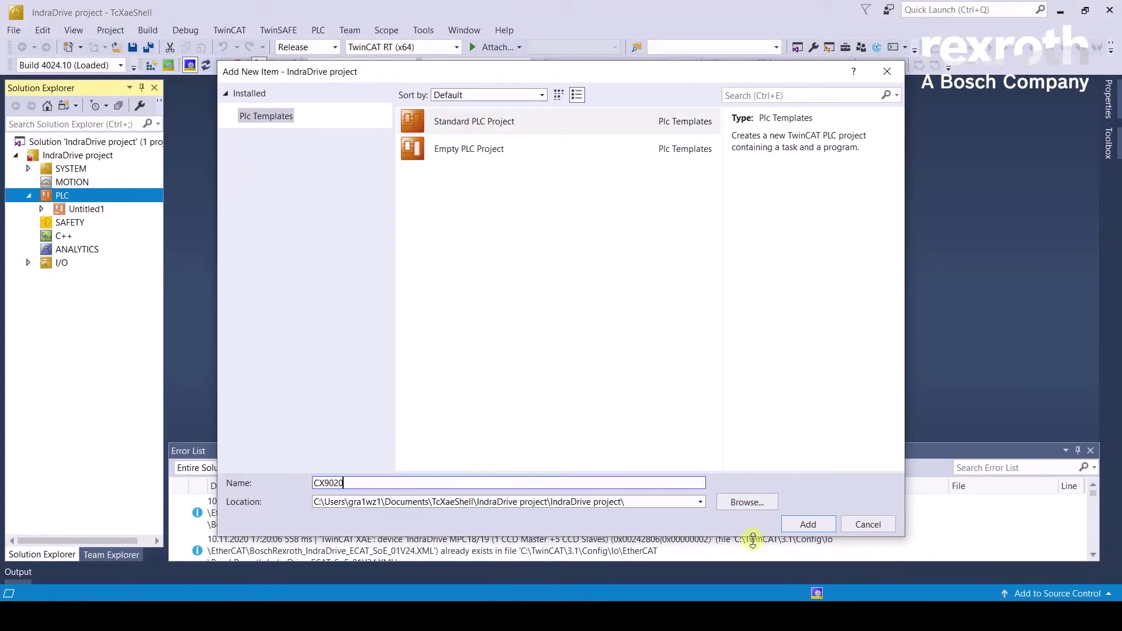
pyautogui.click(808, 524)
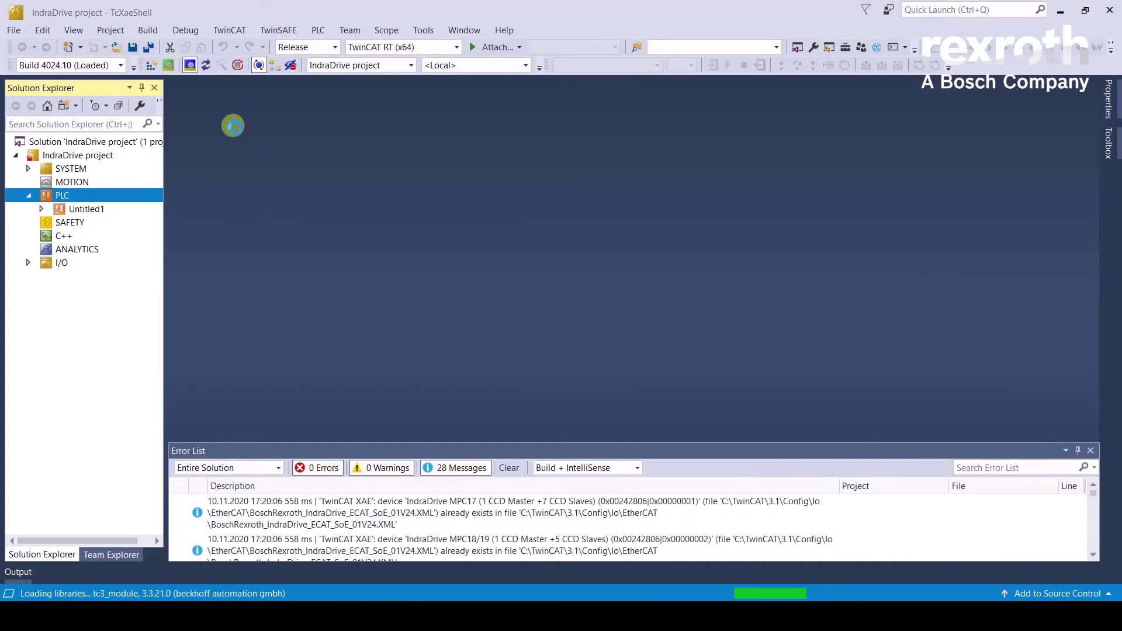
# Step: Choose CX-2FF837 as the target system and restart TwinCAT in Config mode
pyautogui.click(526, 66)
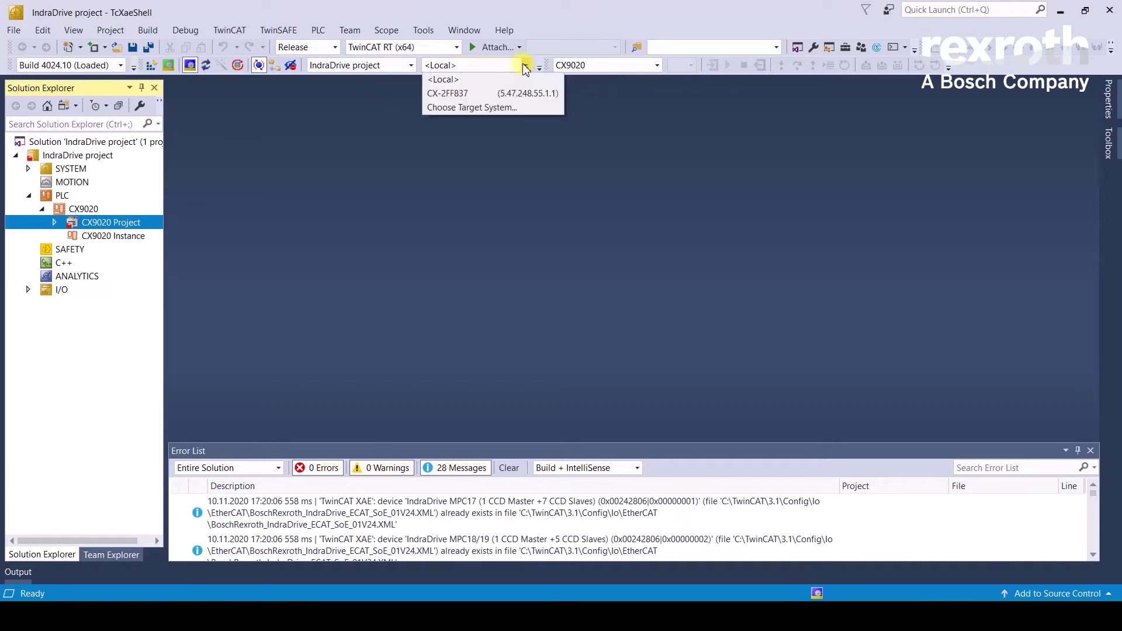
pyautogui.click(548, 99)
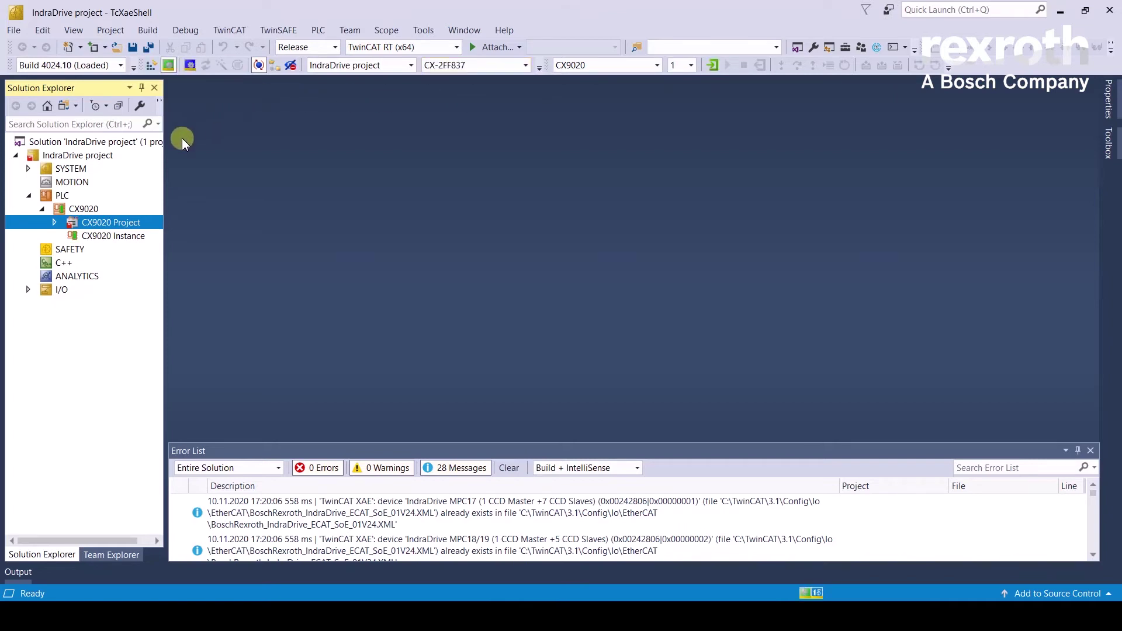
pyautogui.click(168, 65)
pyautogui.click(552, 363)
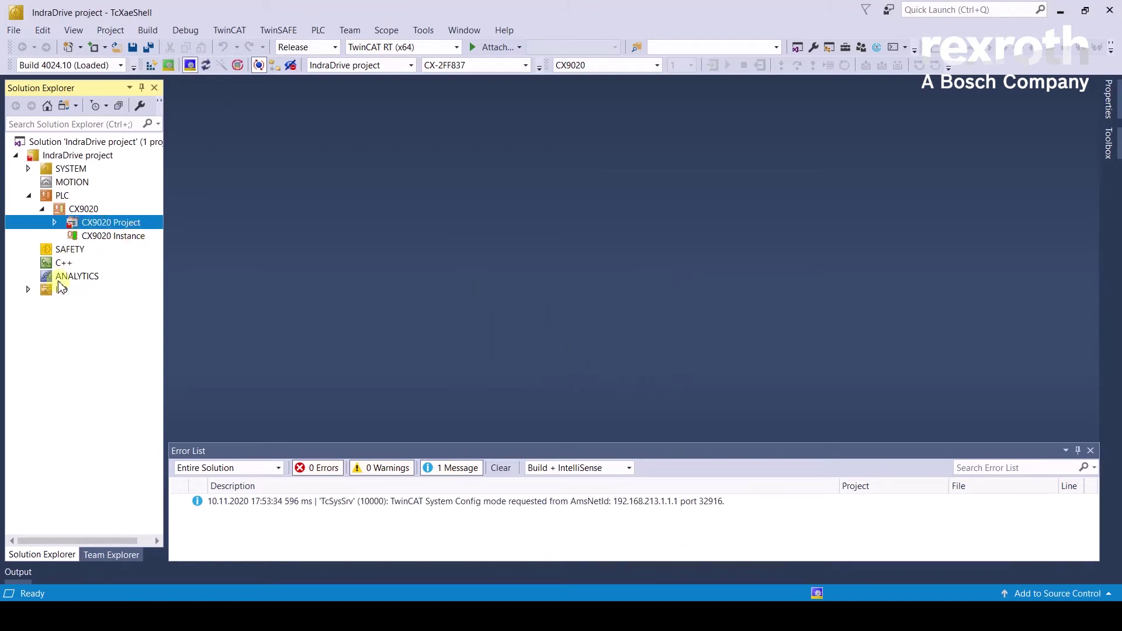
# Step: Scan the I/O devices and add Device 1 (EtherCAT) and Device 4 (NOV-DP-RAM) to the project
pyautogui.click(28, 290)
pyautogui.rightClick(82, 303)
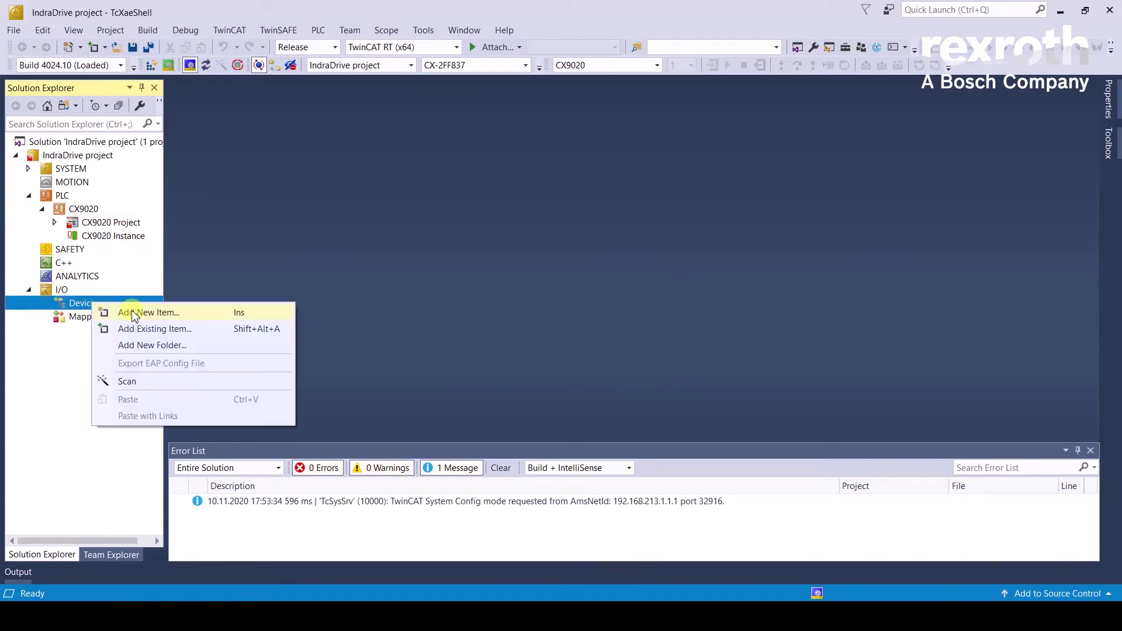
pyautogui.click(153, 388)
pyautogui.click(577, 354)
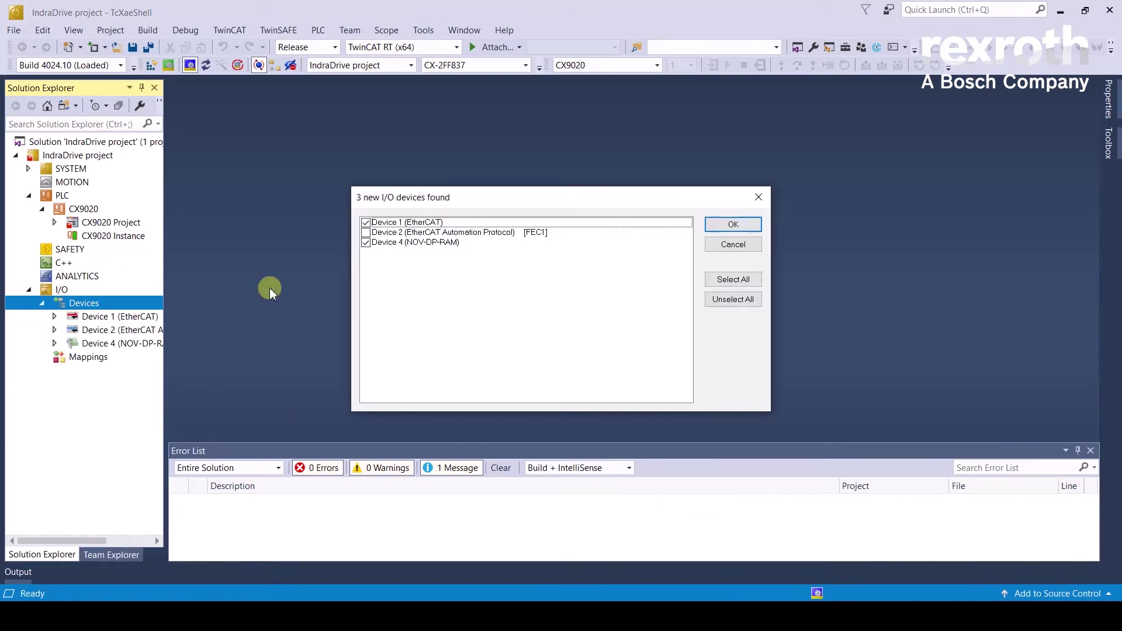
pyautogui.click(733, 225)
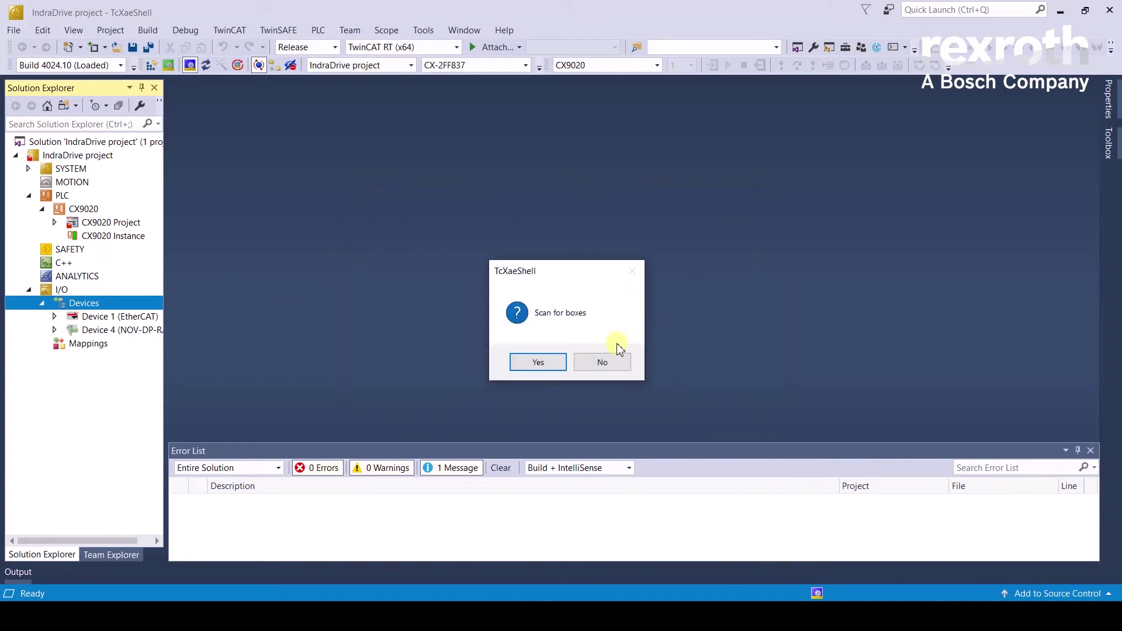
# Step: Scan for boxes, append the found drive's linked axis to the NC configuration, and activate Free Run
pyautogui.click(538, 363)
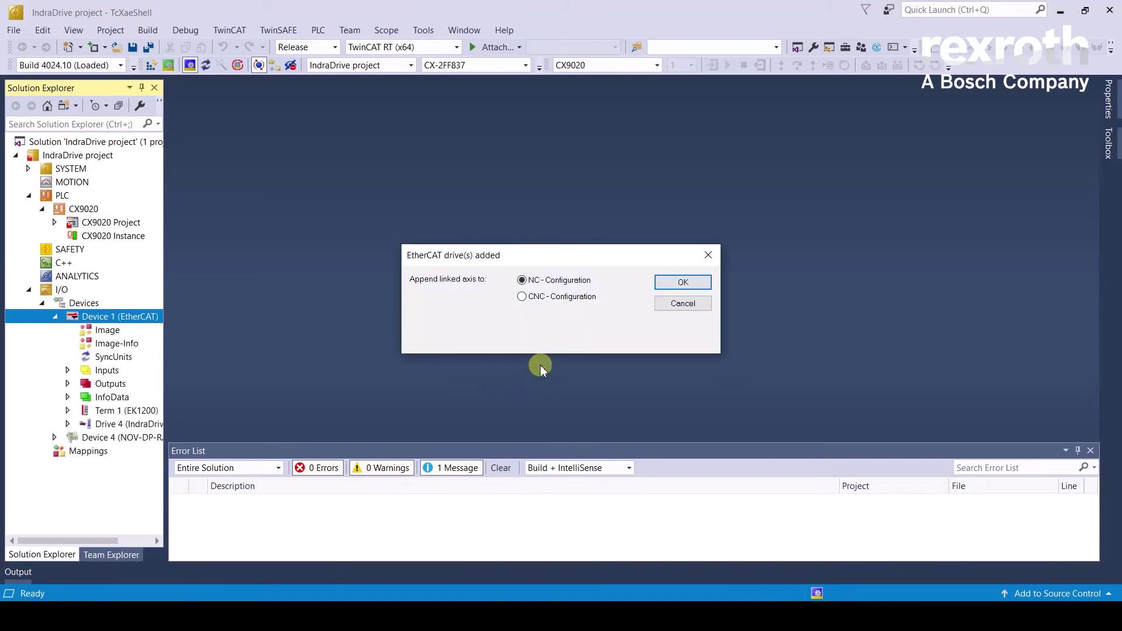
pyautogui.click(681, 284)
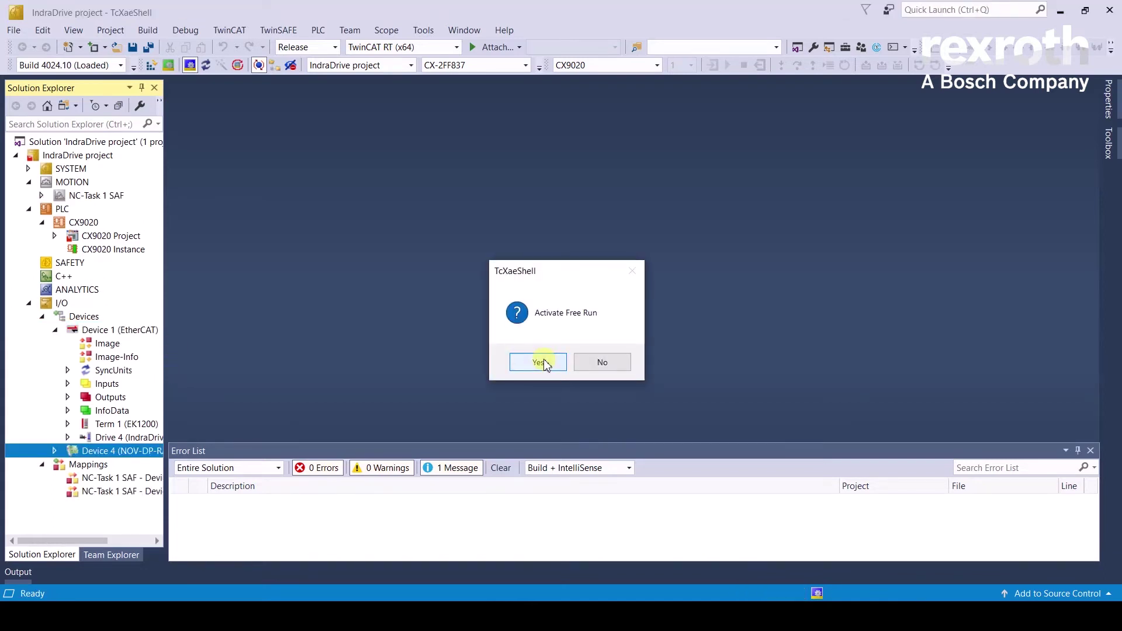
pyautogui.click(538, 363)
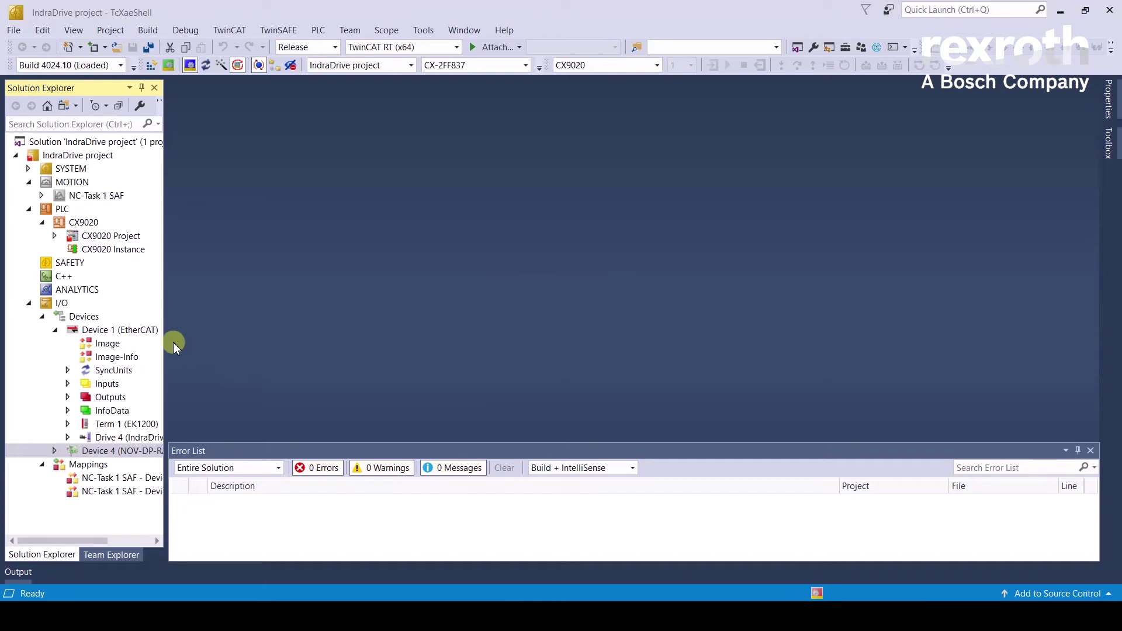
# Step: Examine the AT and MDT variables of Drive 4 (IndraDrive MPB20/21) and the options for its PDO content
pyautogui.moveTo(164, 334); pyautogui.dragTo(310, 330)
pyautogui.click(305, 316)
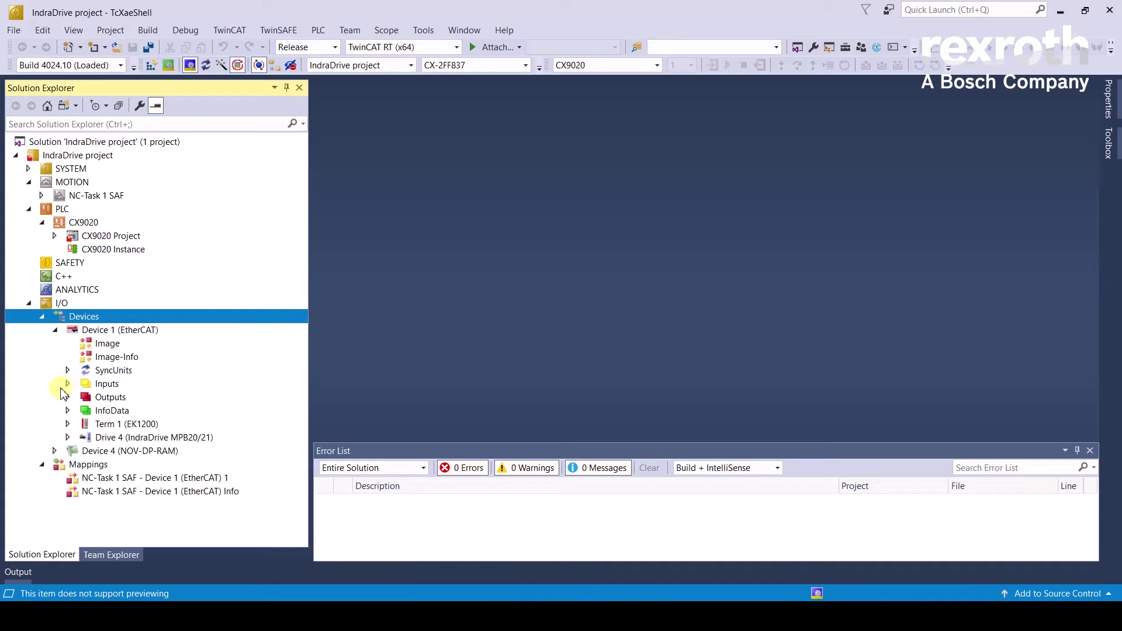
pyautogui.click(93, 439)
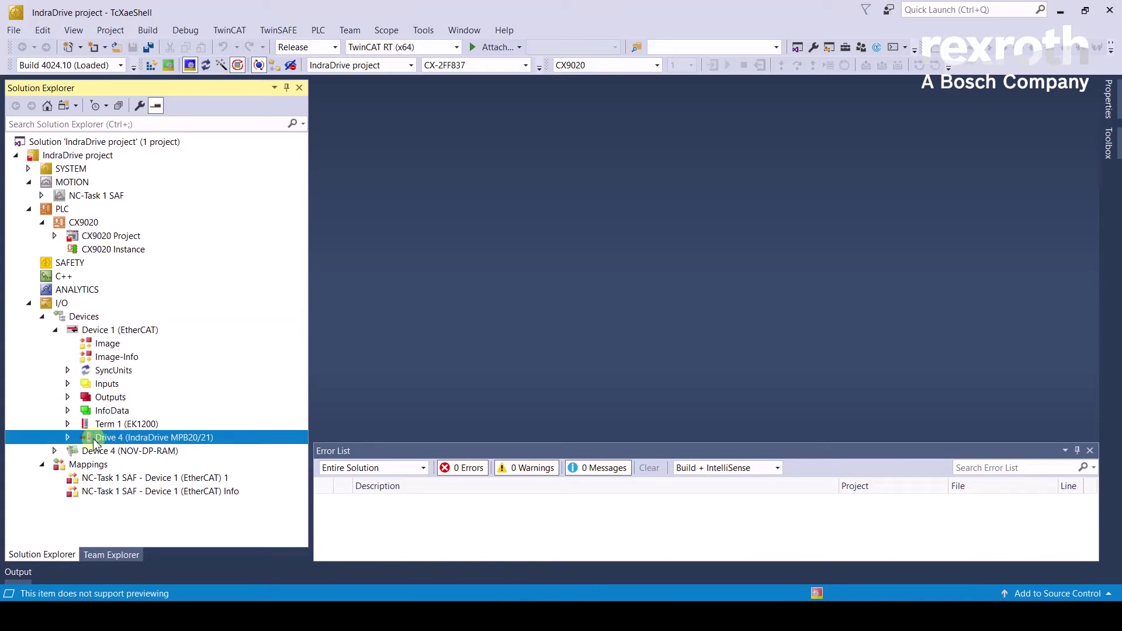
pyautogui.doubleClick(93, 439)
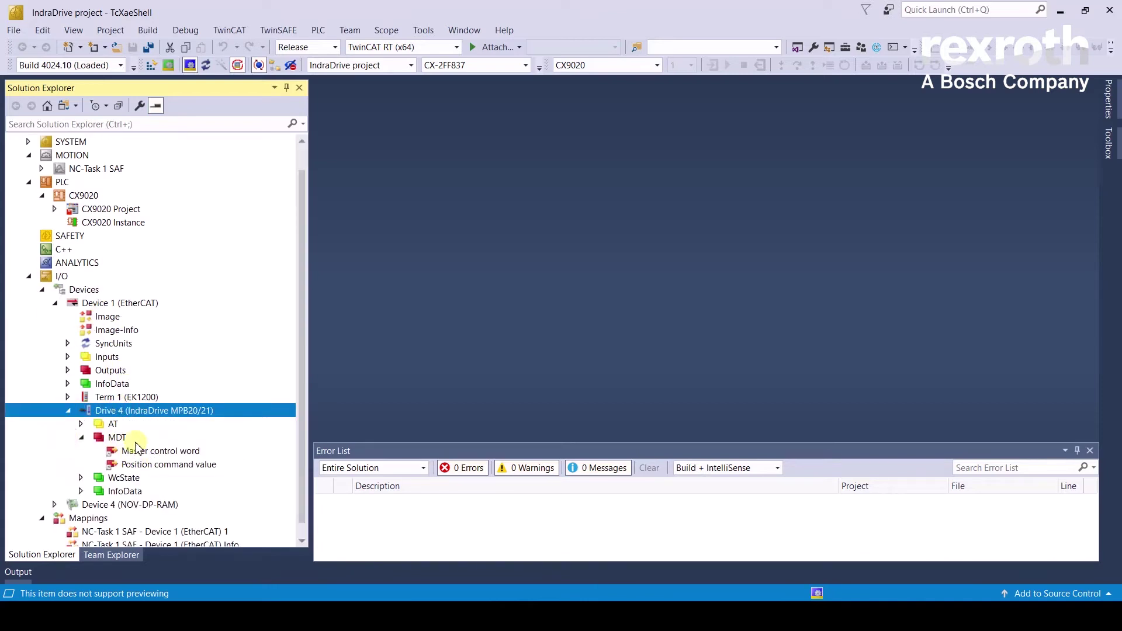
pyautogui.click(116, 437)
pyautogui.doubleClick(114, 425)
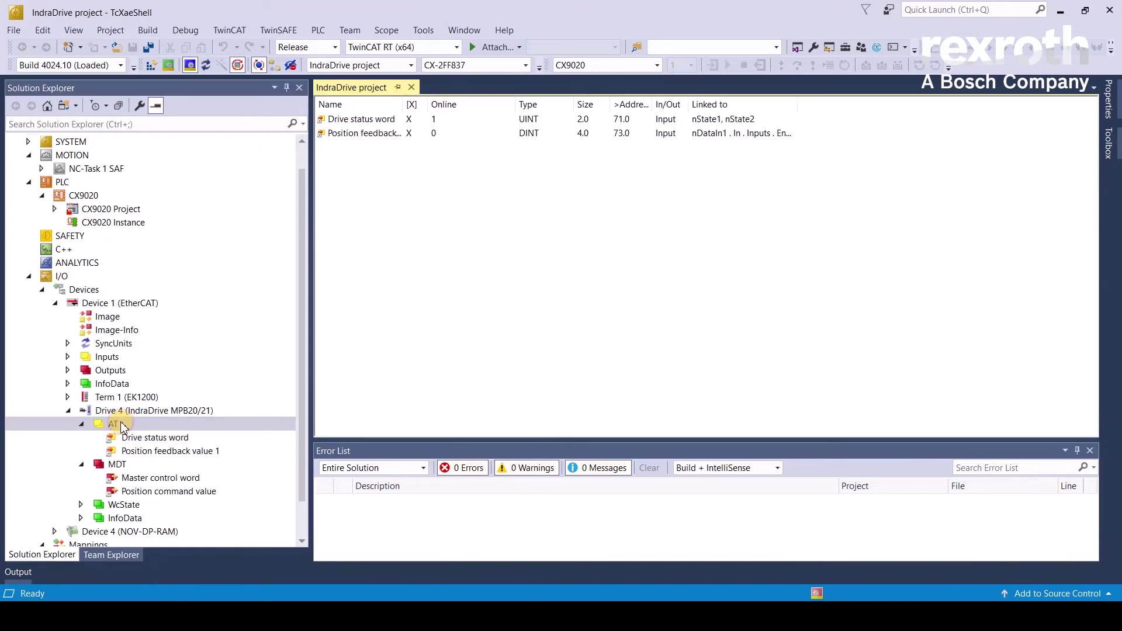
pyautogui.doubleClick(123, 412)
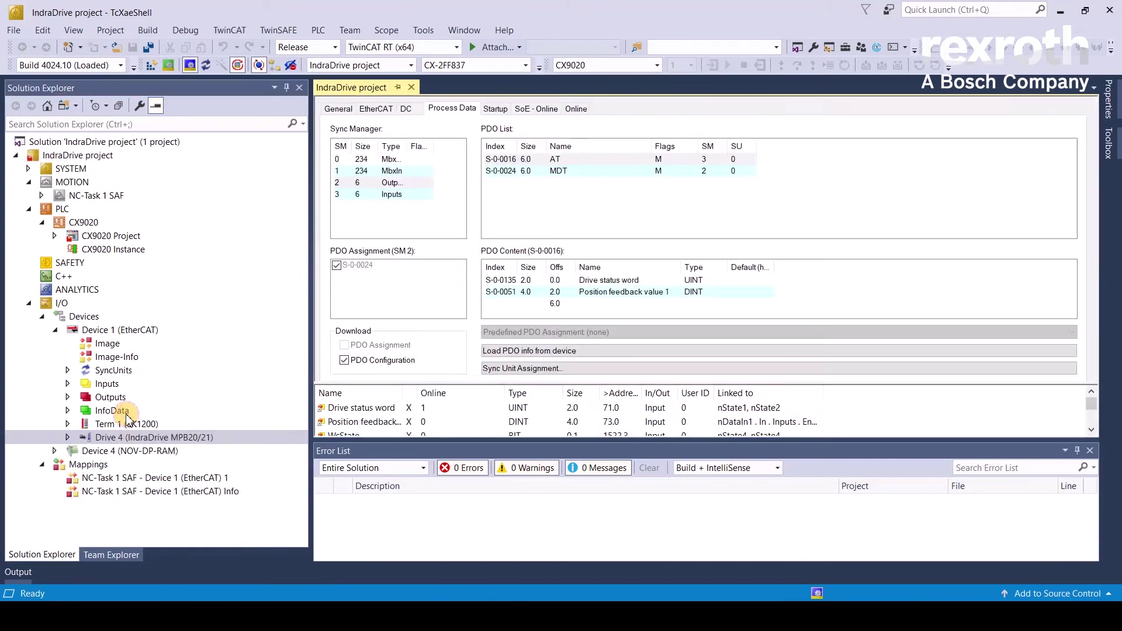
pyautogui.rightClick(617, 305)
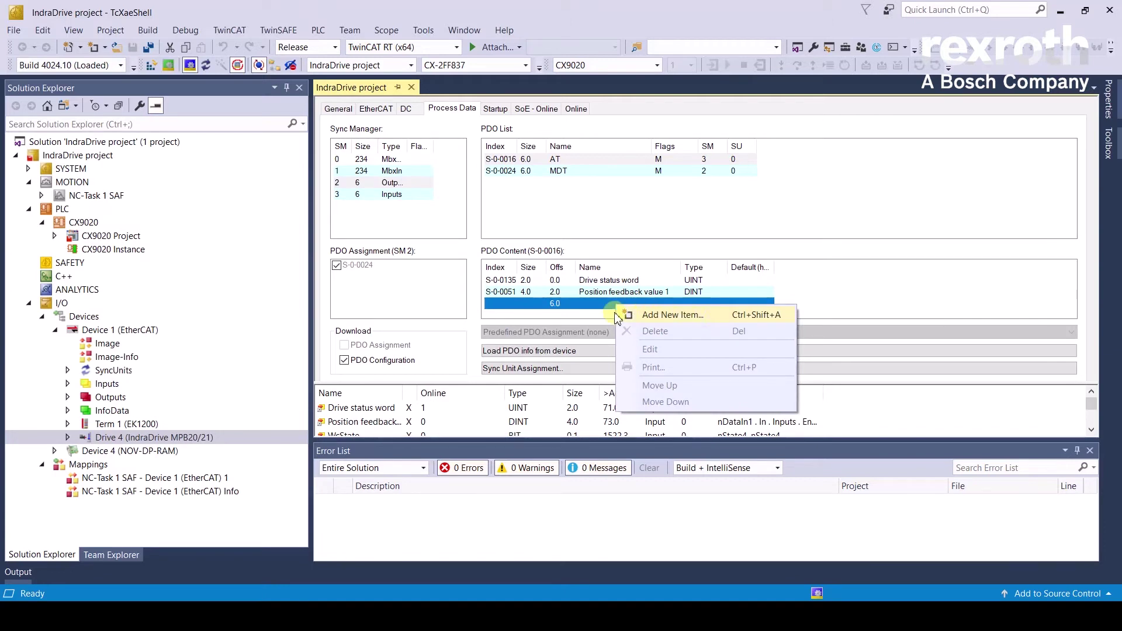
pyautogui.click(506, 311)
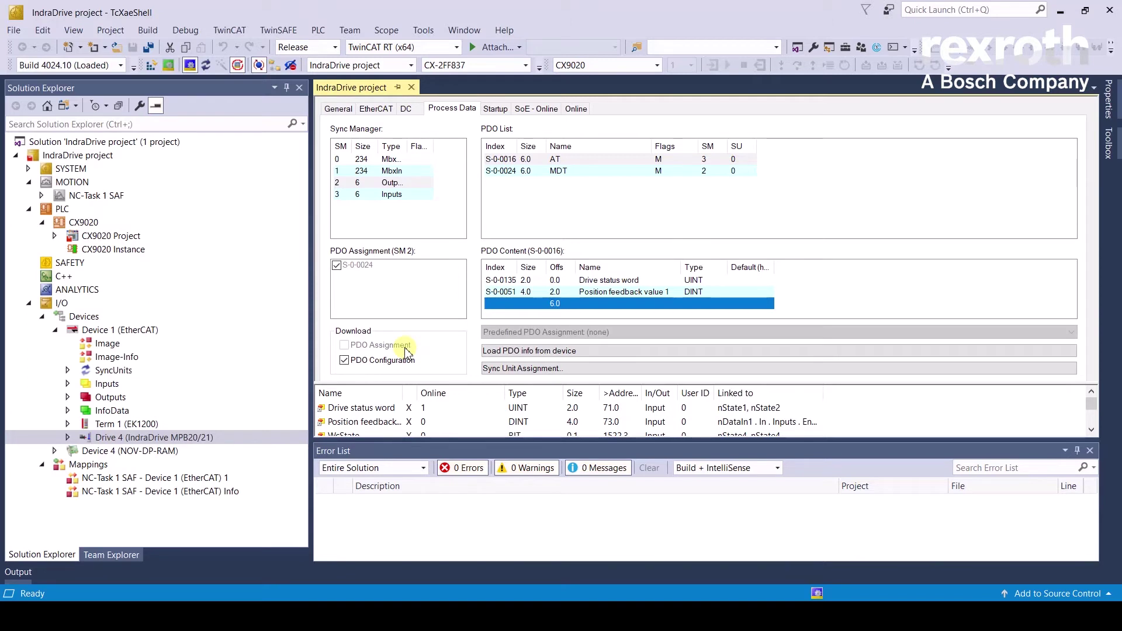
# Step: Expand NC-Task 1 SAF under MOTION down to the components of Axis 1
pyautogui.click(41, 196)
pyautogui.click(54, 263)
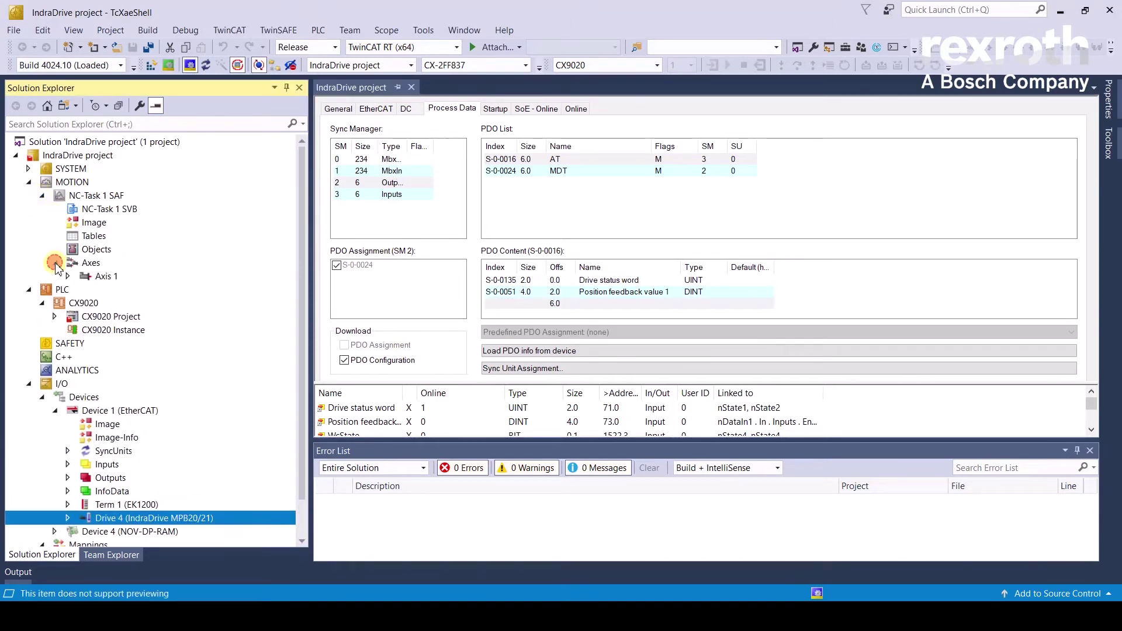
pyautogui.click(69, 276)
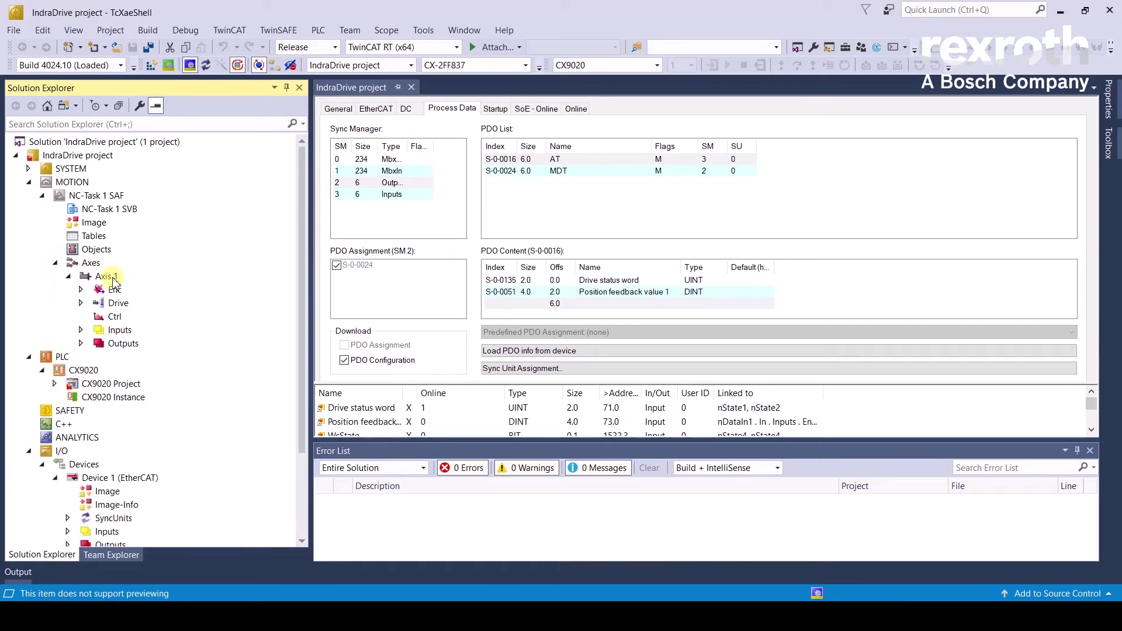
# Step: Activate the configuration with the platform adjusted to TwinCAT CE7 (ARMV7) and restart TwinCAT in Run mode
pyautogui.click(151, 65)
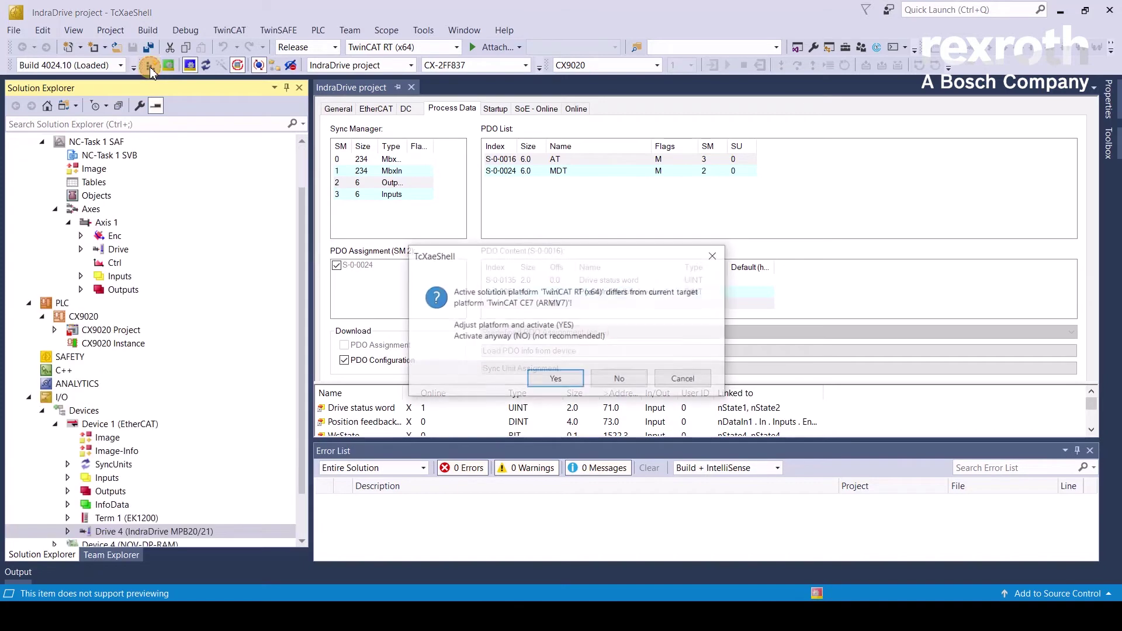
pyautogui.click(555, 385)
pyautogui.click(575, 343)
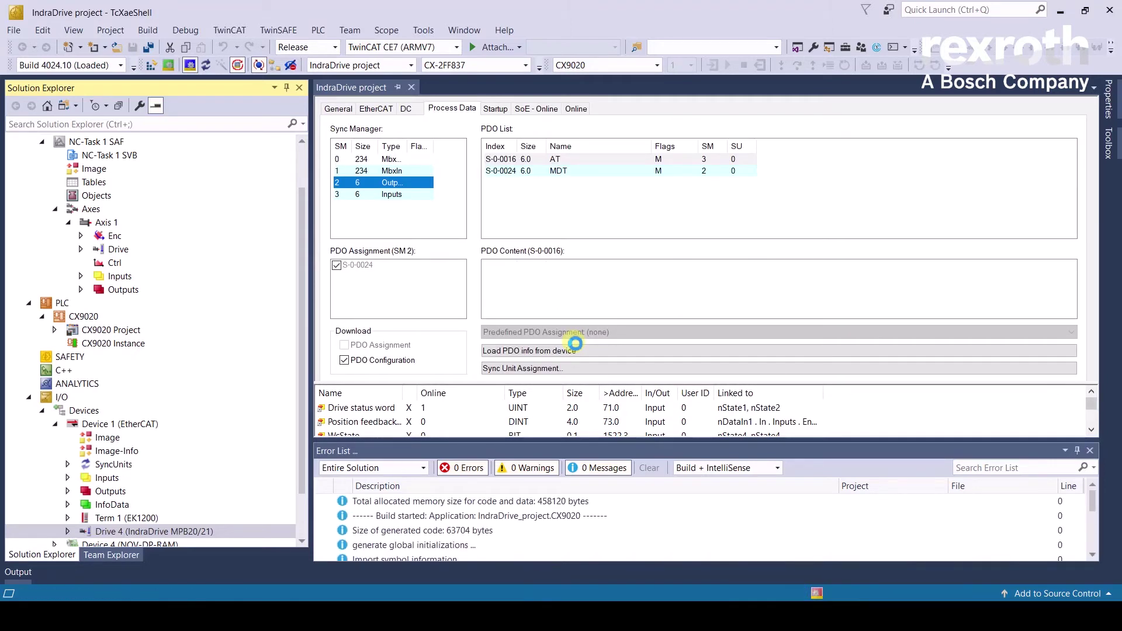
pyautogui.click(570, 362)
# Step: Check Axis 1's I/O link to Drive 4 (IndraDrive MPB20/21) and the PLC references available for the axis
pyautogui.click(142, 224)
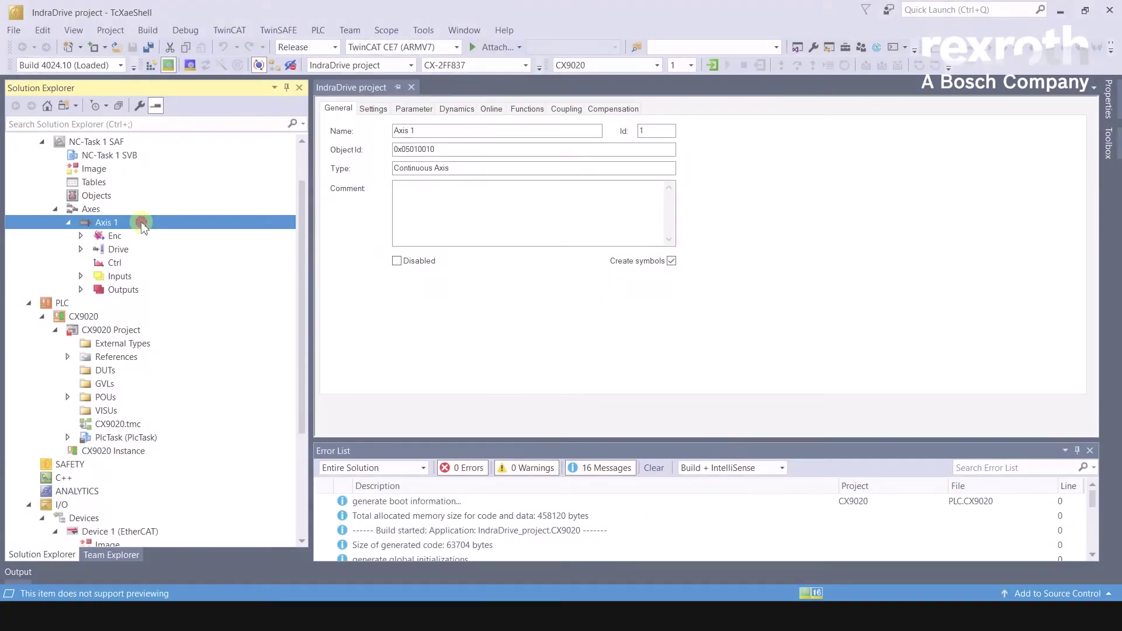
pyautogui.click(367, 111)
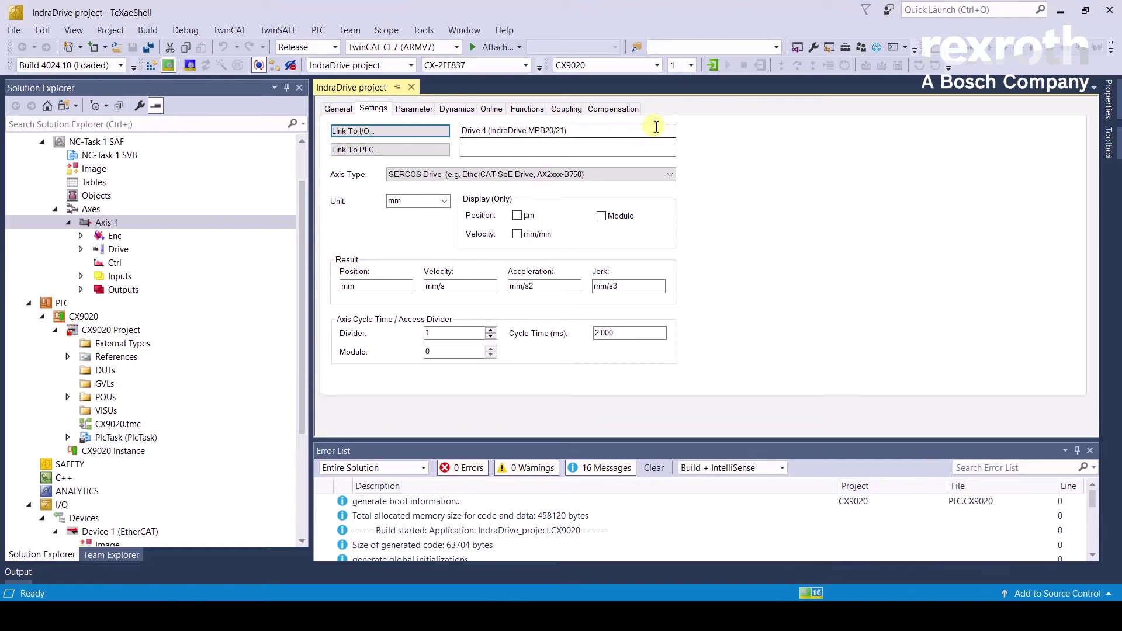
pyautogui.click(384, 136)
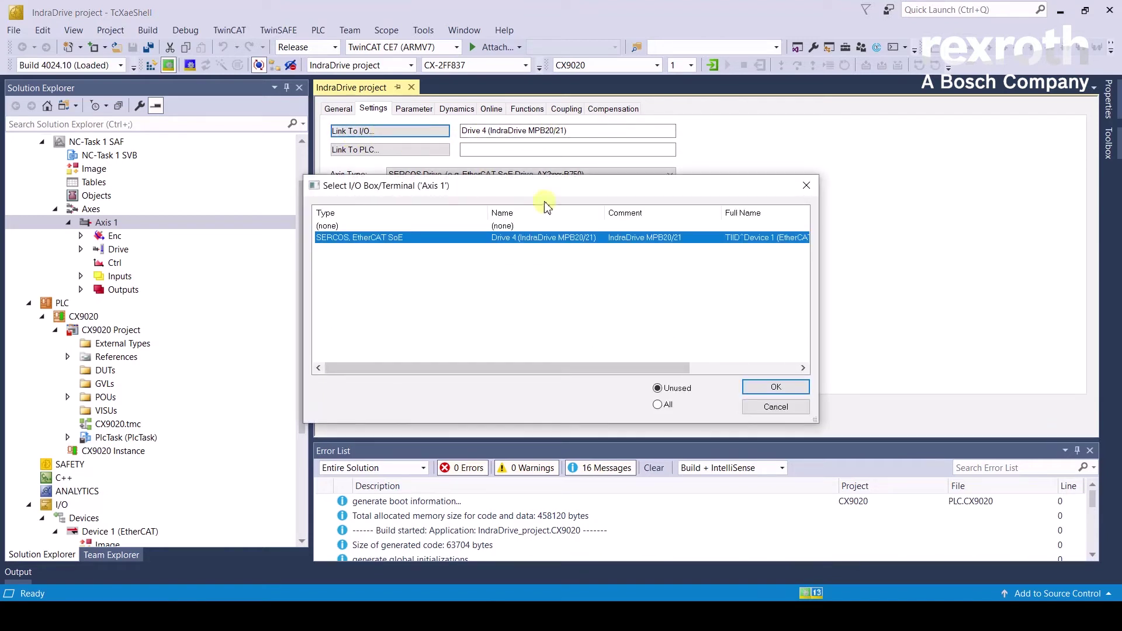
pyautogui.click(775, 387)
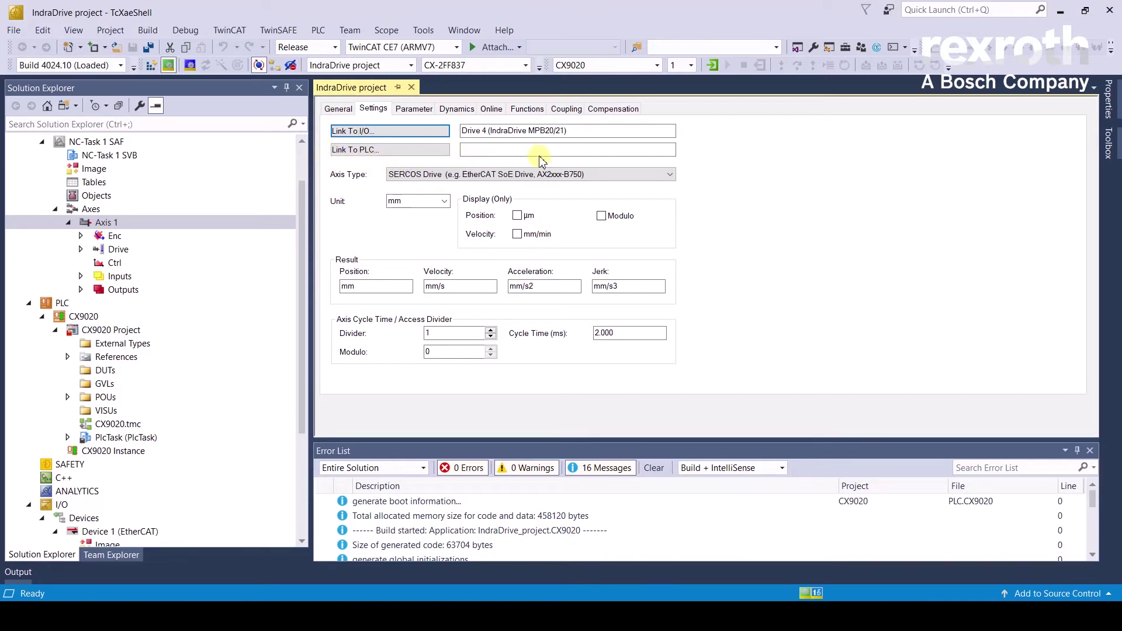
pyautogui.click(412, 153)
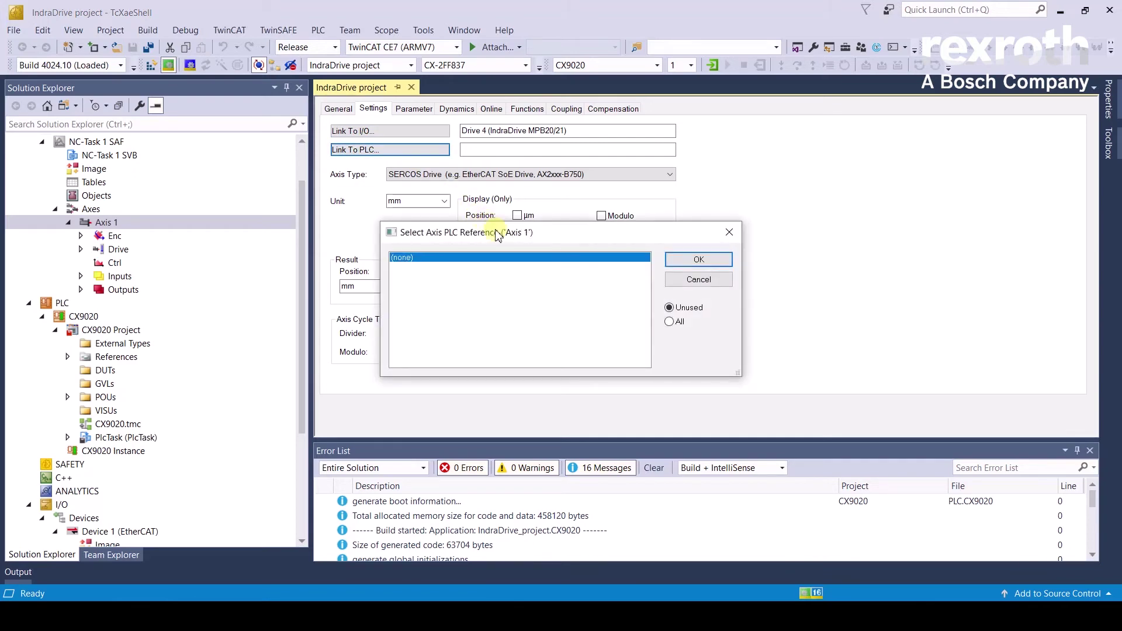
pyautogui.click(699, 262)
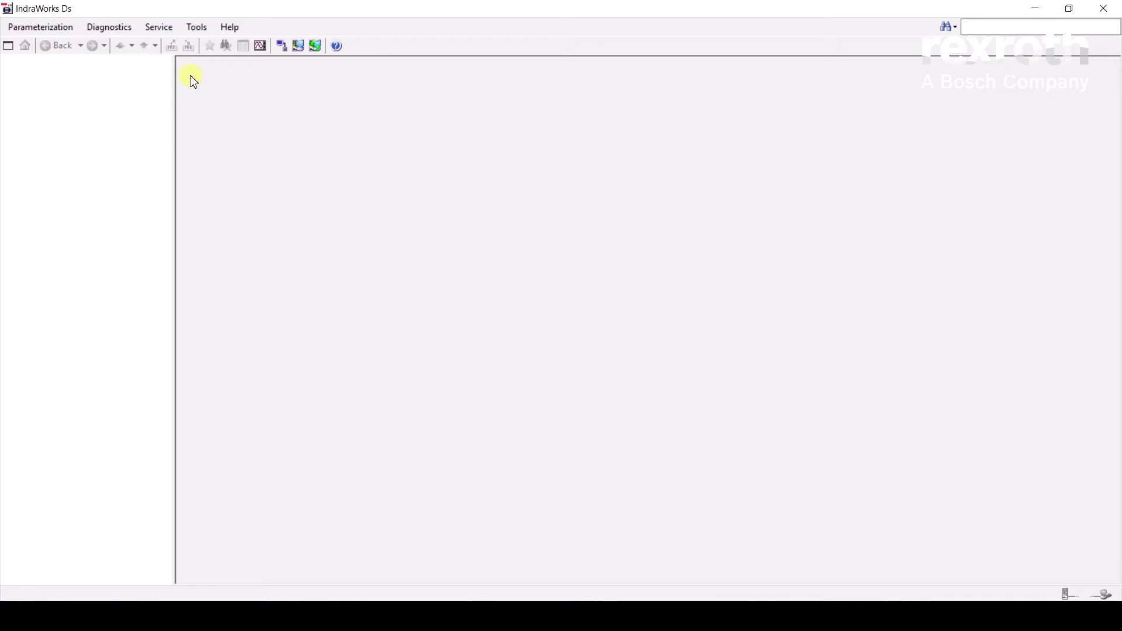
# Step: Switch to IndraWorks Ds and set the connection to a control unit of type Beckhoff TwinCAT ADS
pyautogui.click(298, 46)
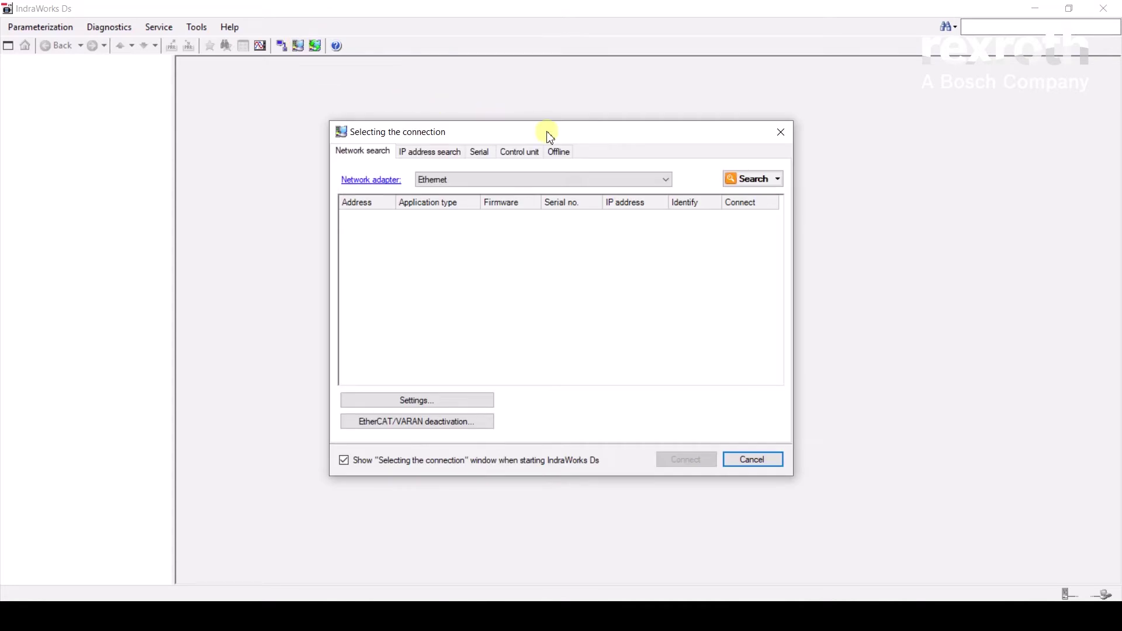
pyautogui.click(518, 152)
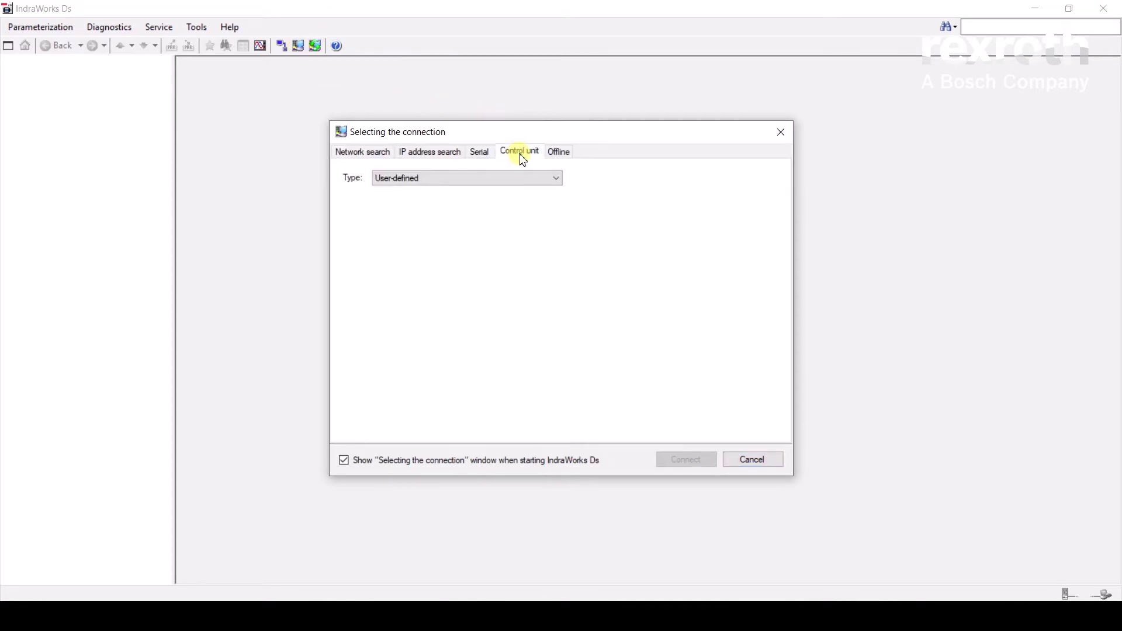
pyautogui.click(556, 178)
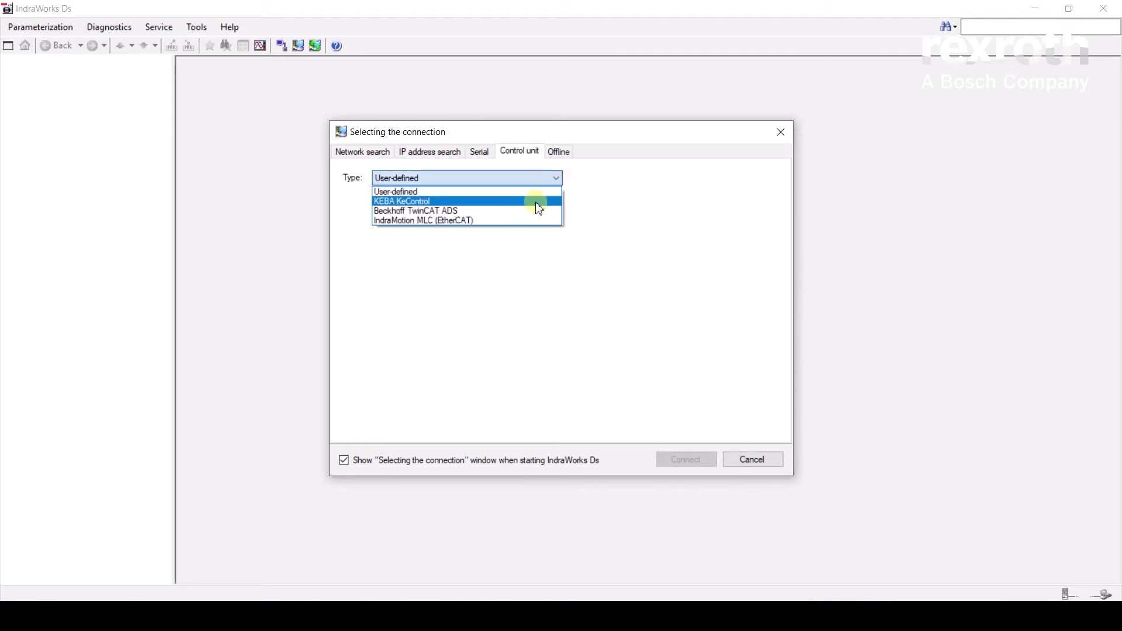
pyautogui.click(530, 211)
pyautogui.click(543, 201)
pyautogui.moveTo(543, 201); pyautogui.dragTo(451, 199)
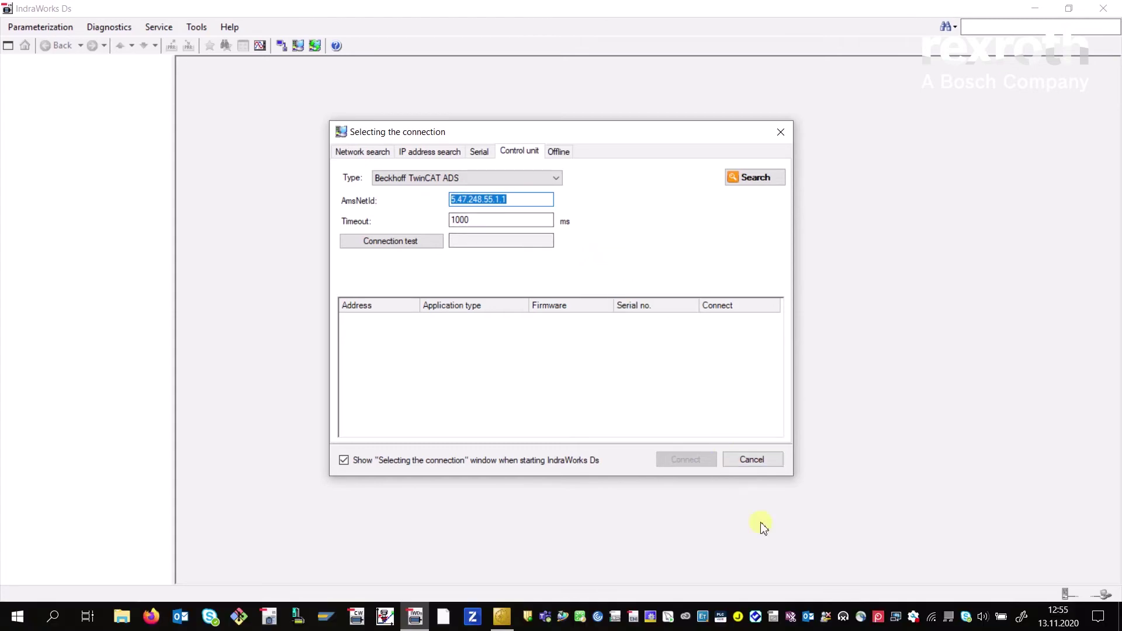
# Step: Look up the AmsNetId of the CX-2FF837 route in the TwinCAT static routes, then close the list
pyautogui.rightClick(650, 616)
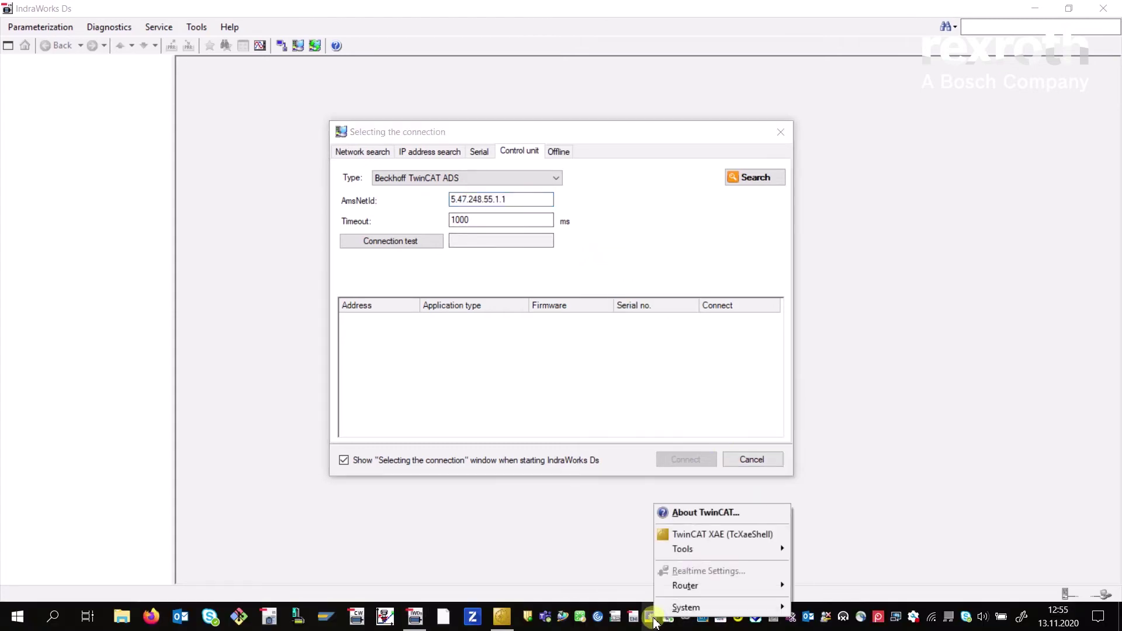
pyautogui.moveTo(703, 586)
pyautogui.click(817, 583)
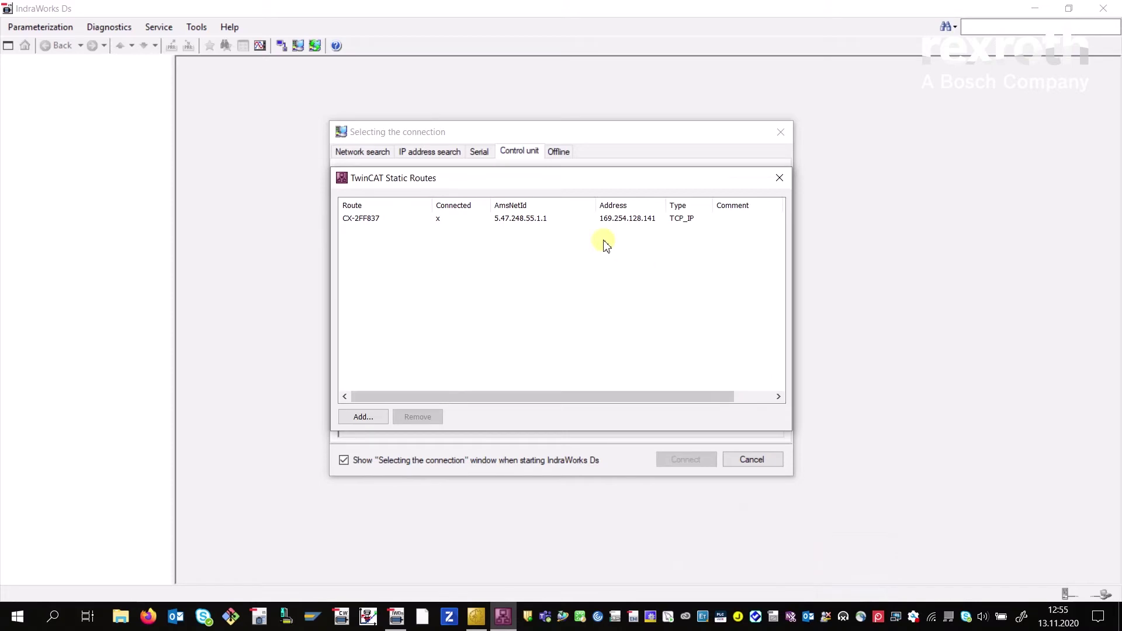
pyautogui.moveTo(575, 181); pyautogui.dragTo(662, 213)
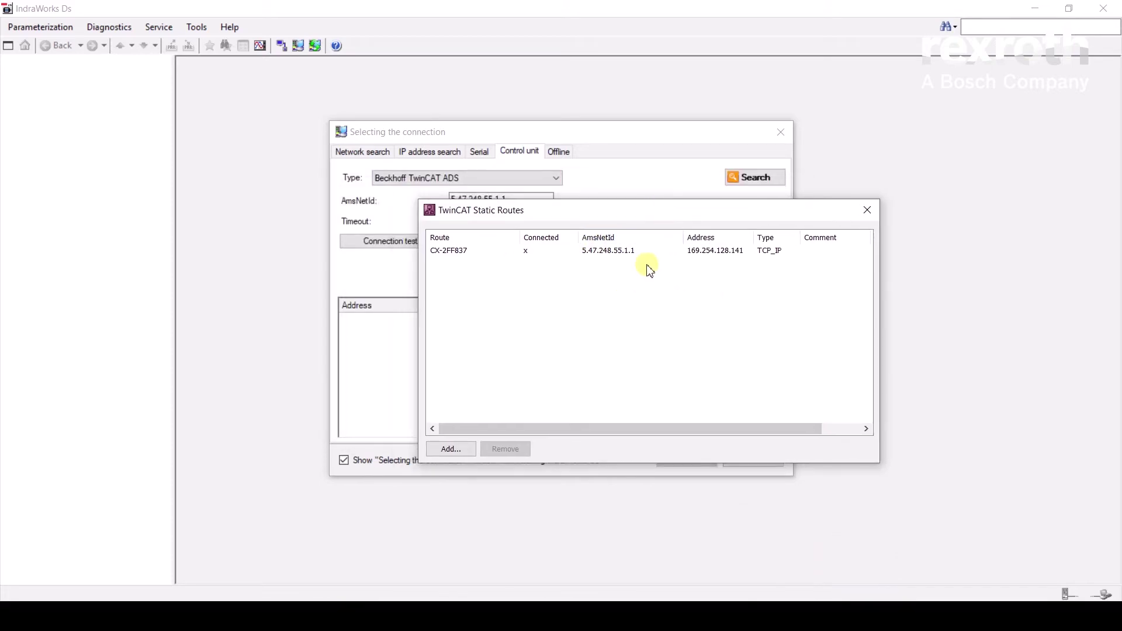
pyautogui.click(866, 208)
# Step: Test the TwinCAT ADS connection, search for drives and connect to the one at EtherCAT 1003
pyautogui.click(391, 242)
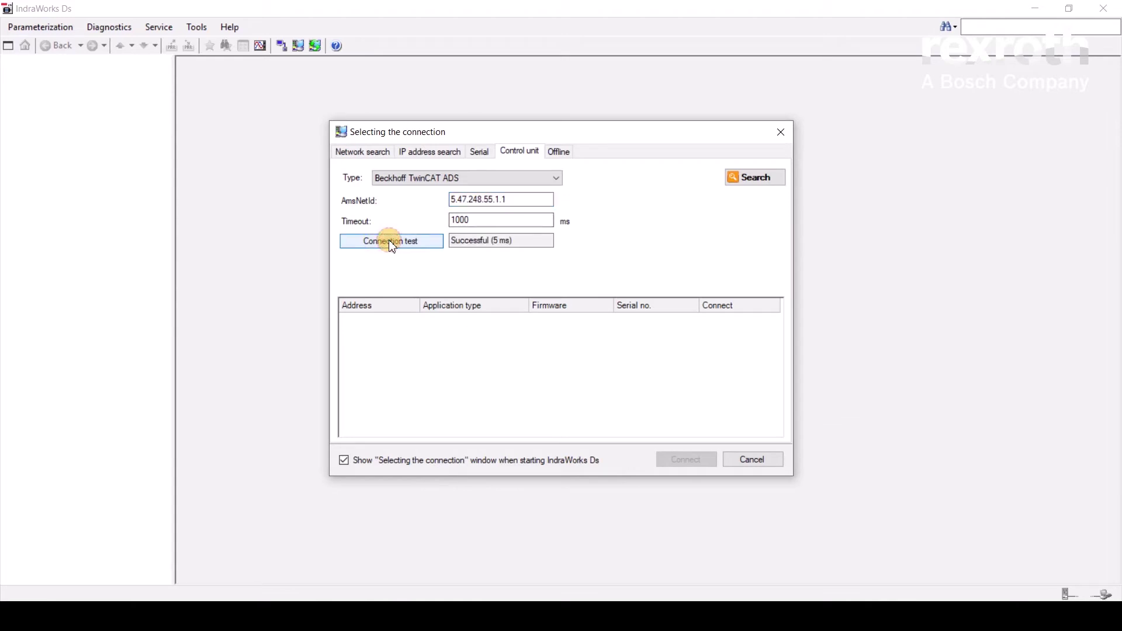
pyautogui.click(770, 183)
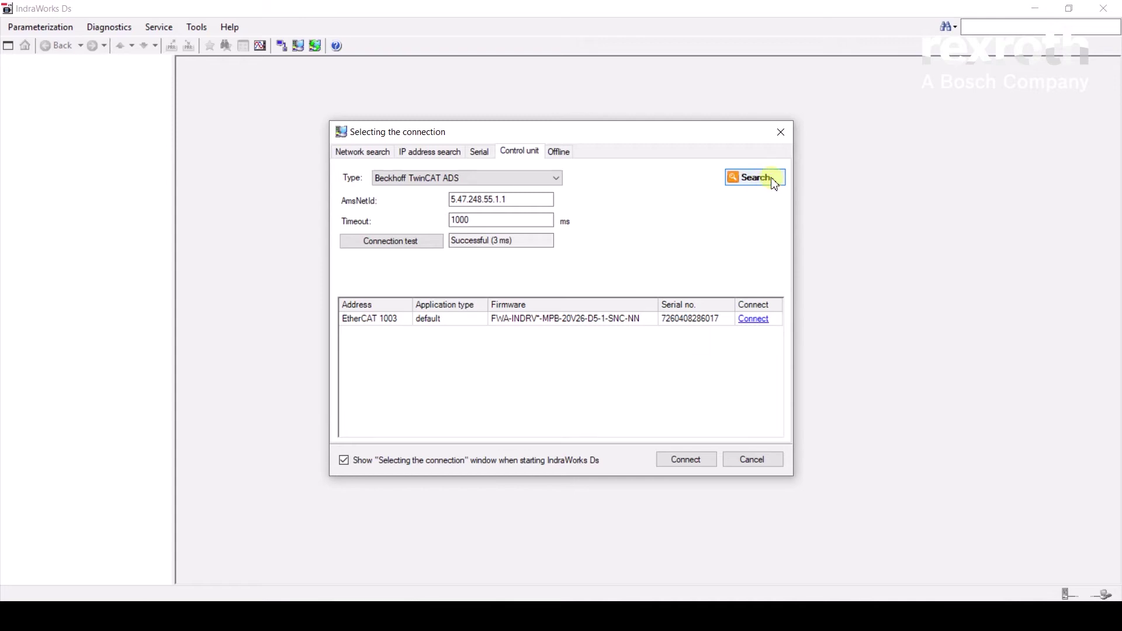
pyautogui.click(761, 321)
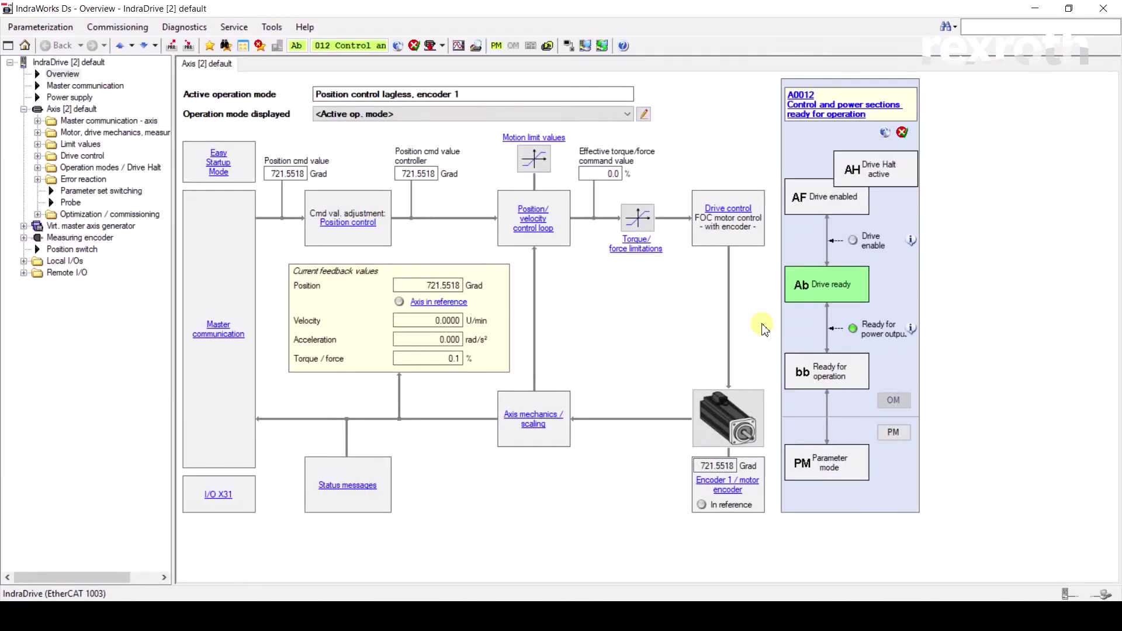
# Step: Load basic parameters for Axis [2], setting saved parameters to default values without the master communication parameters
pyautogui.moveTo(174, 265); pyautogui.dragTo(209, 264)
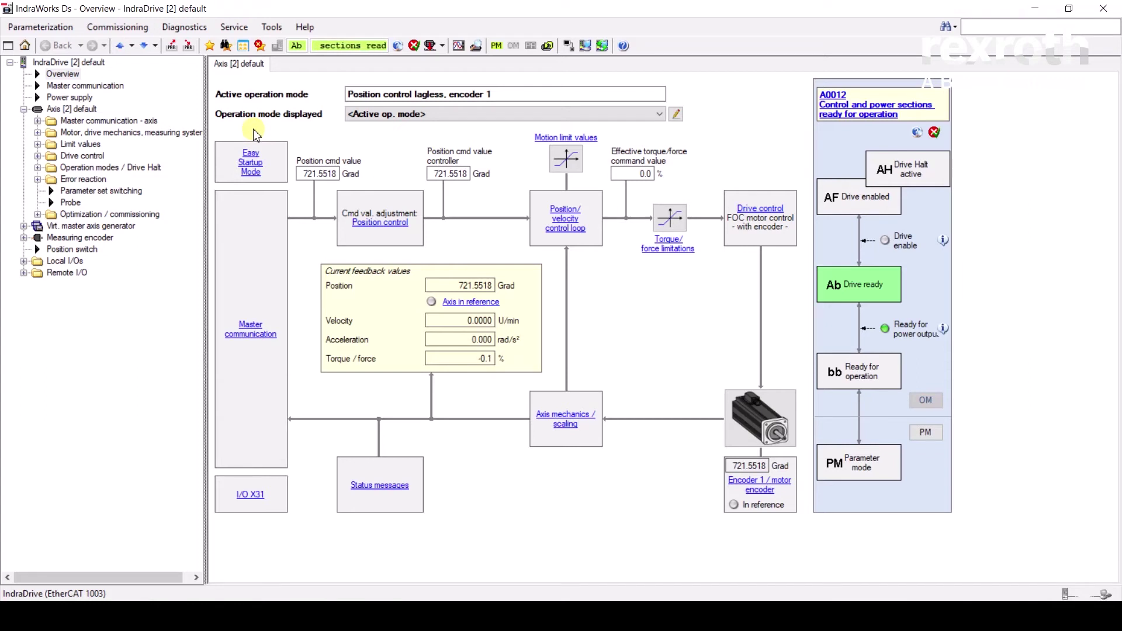
pyautogui.click(83, 110)
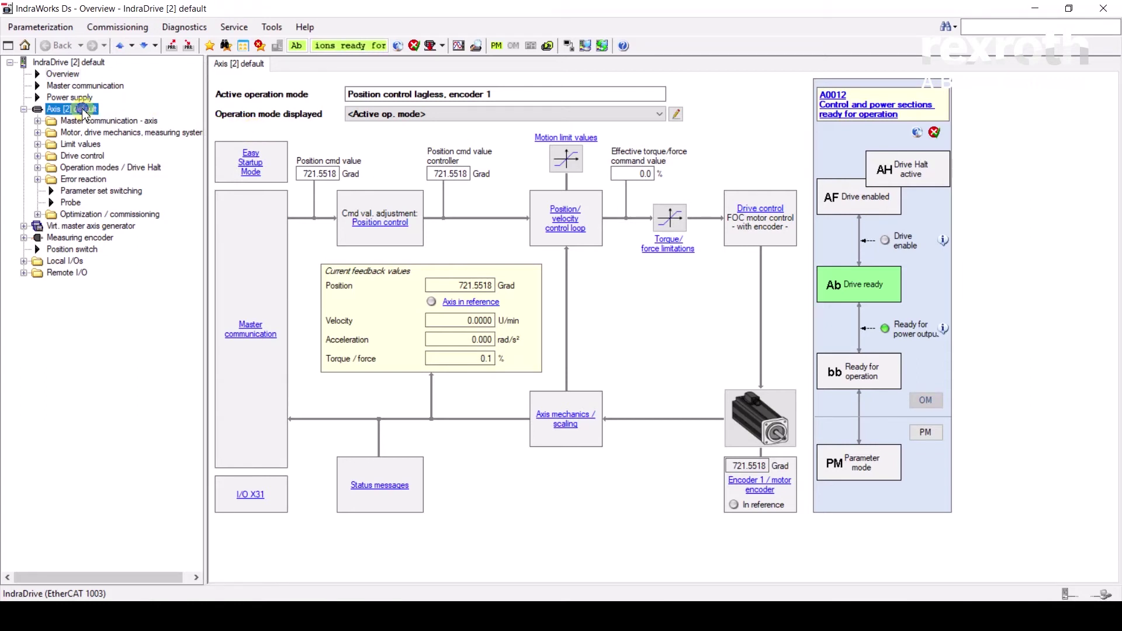
pyautogui.rightClick(84, 110)
pyautogui.moveTo(160, 138)
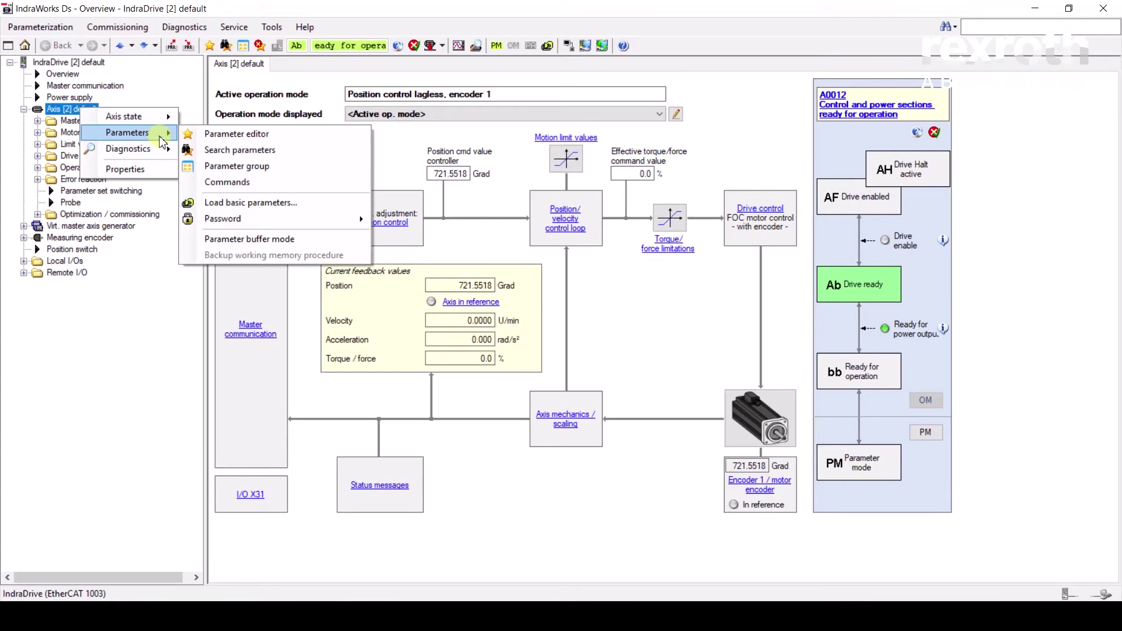
pyautogui.click(329, 205)
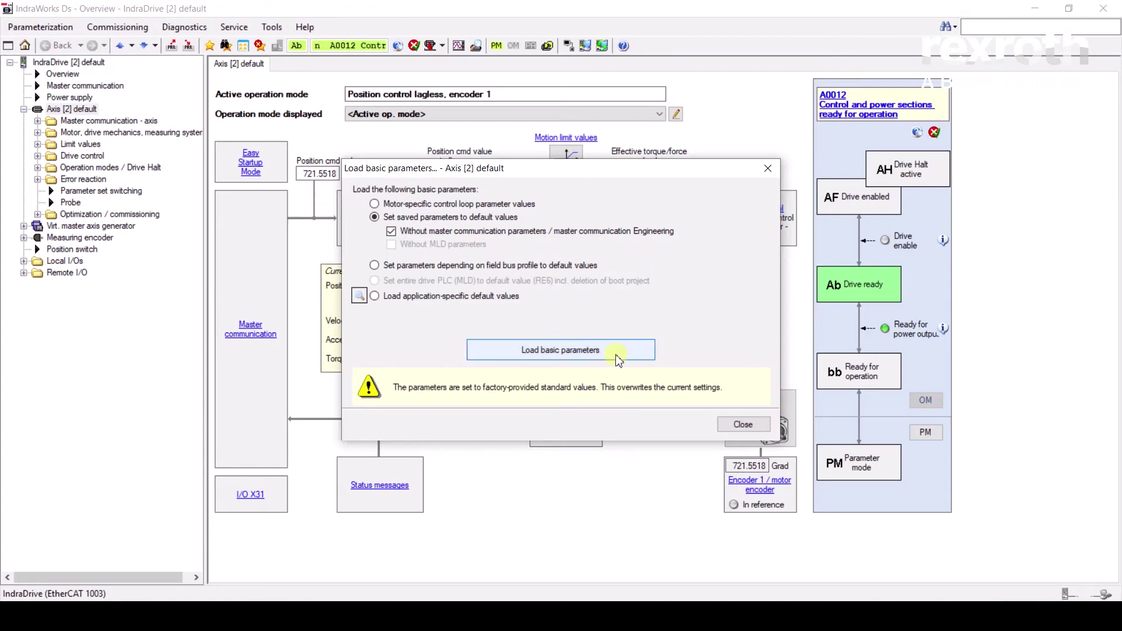
pyautogui.click(618, 357)
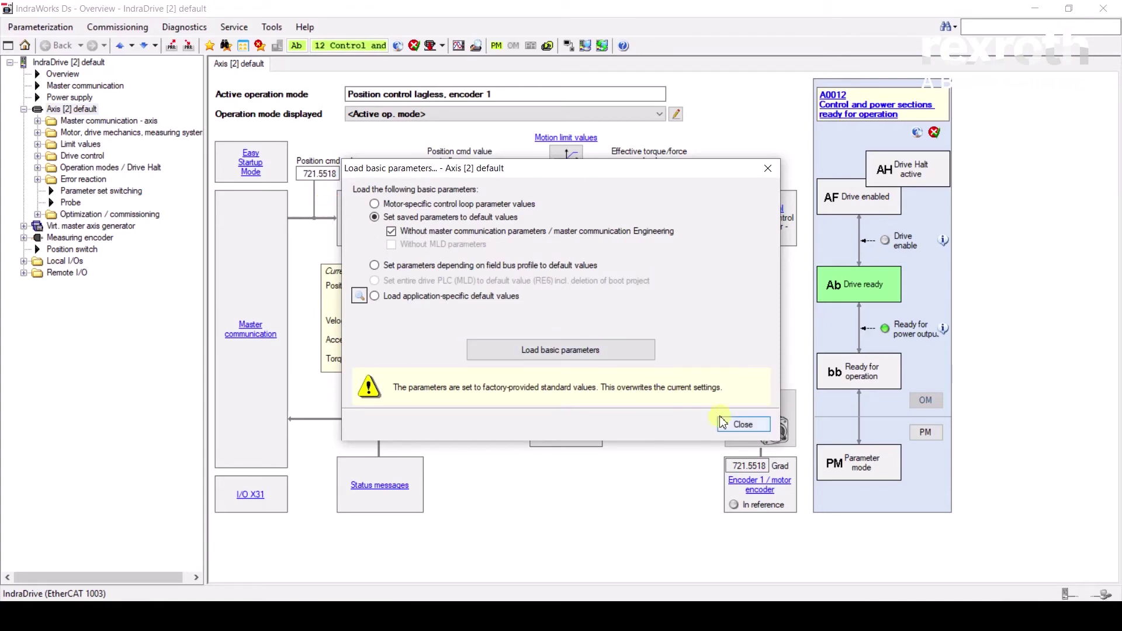
pyautogui.click(733, 420)
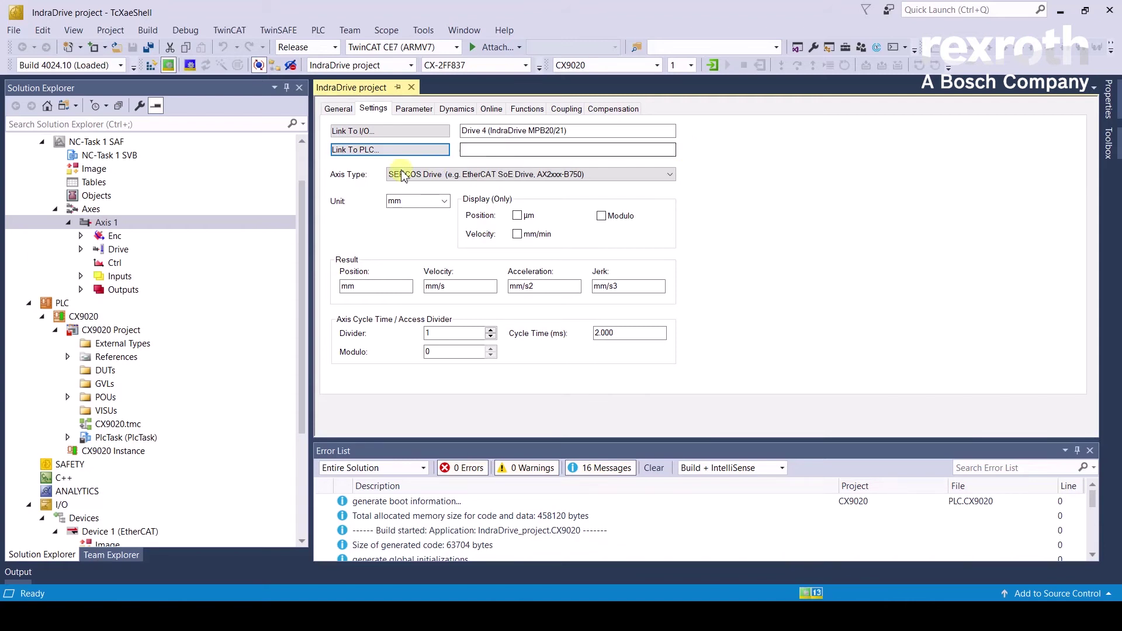
# Step: Switch back to TwinCAT and calculate the Sercos modulo scale of Axis 1's encoder, downloading it to the drive
pyautogui.click(115, 240)
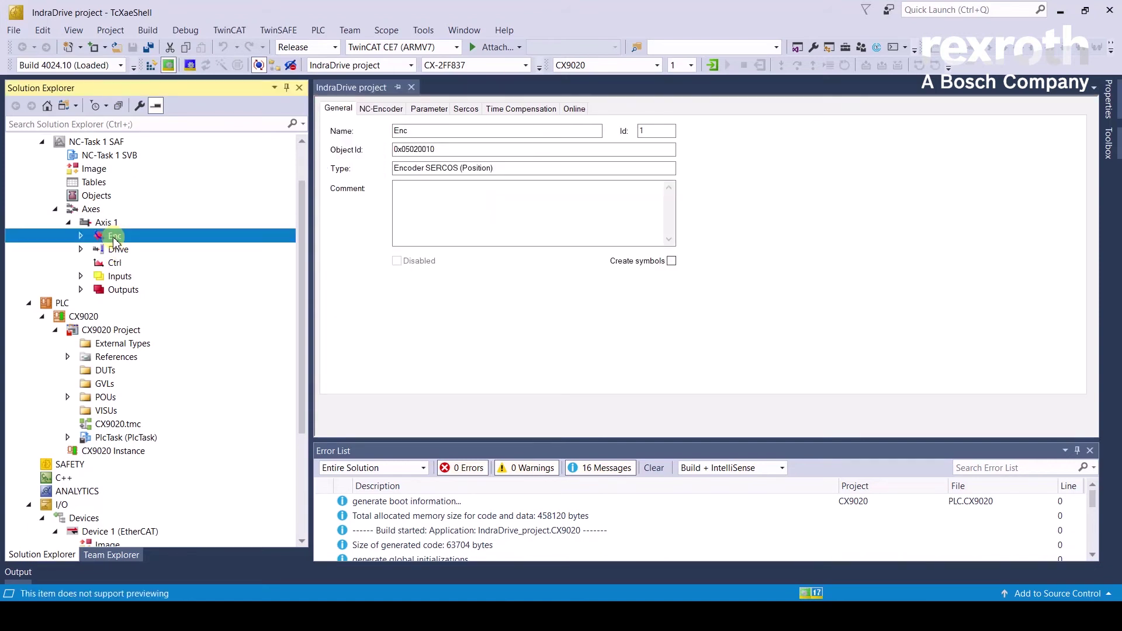
pyautogui.click(468, 111)
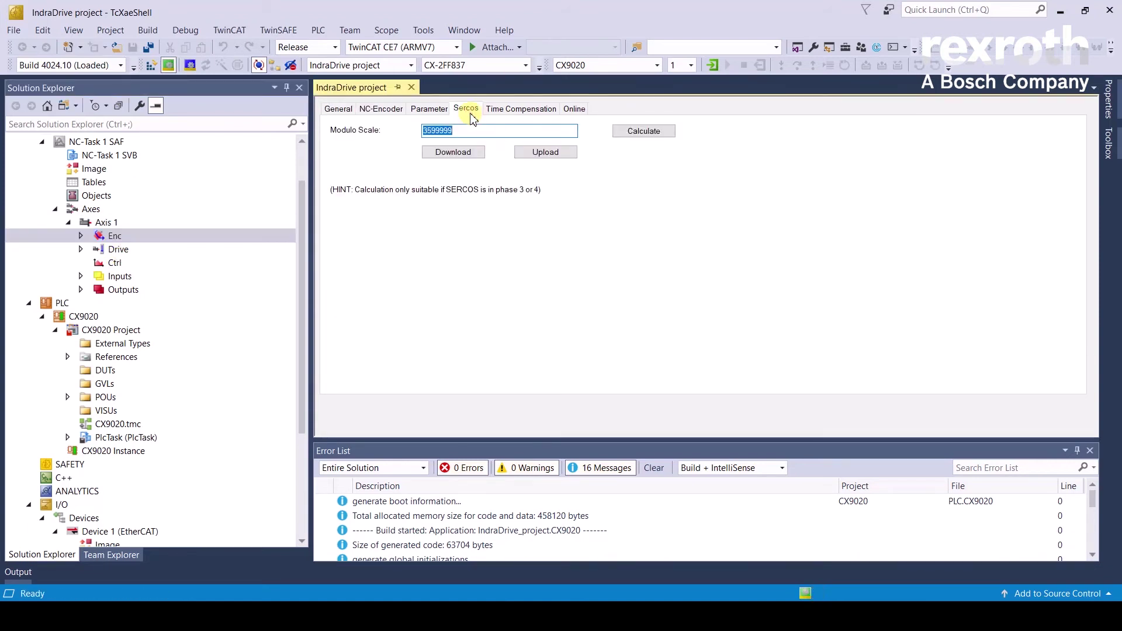
pyautogui.click(648, 133)
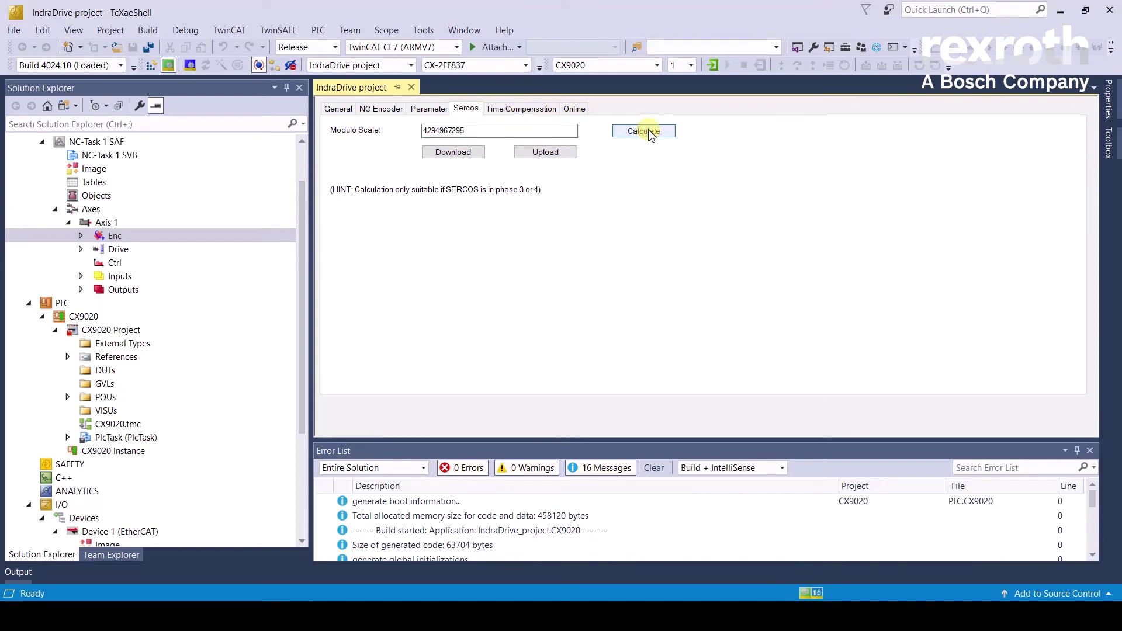
pyautogui.click(468, 155)
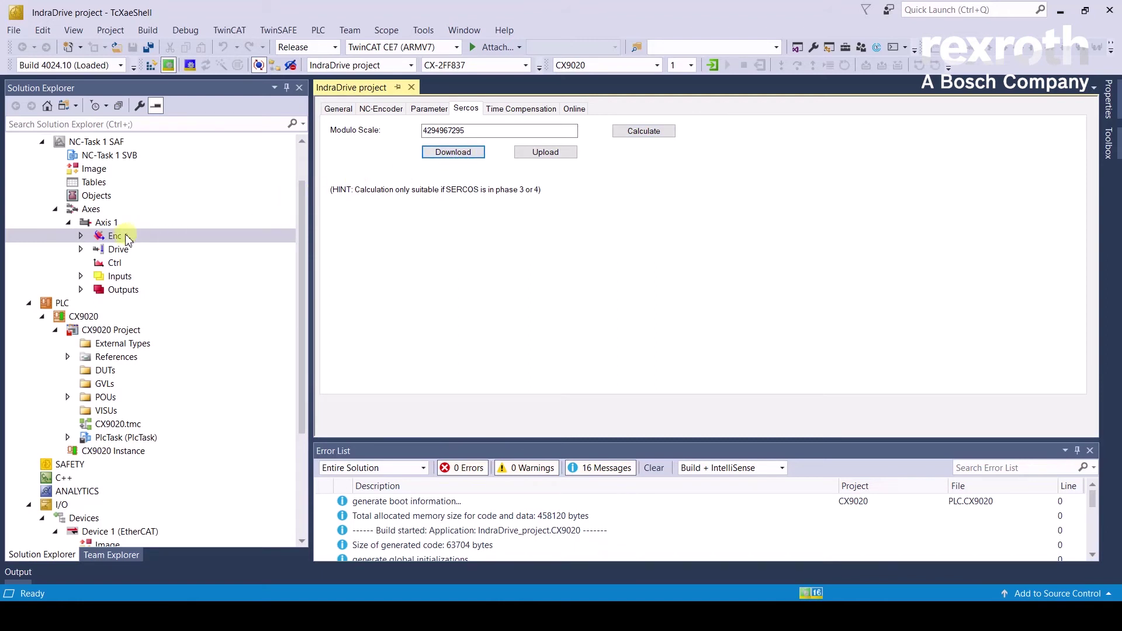
# Step: Calculate the Sercos velocity output scale for Axis 1's Drive component and download it
pyautogui.click(111, 252)
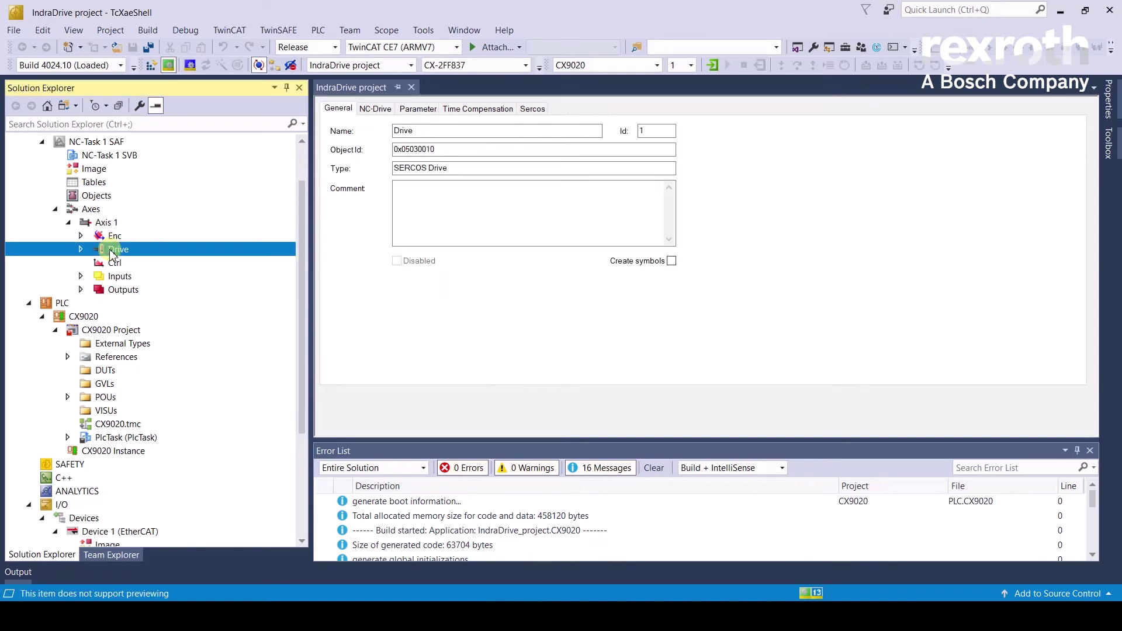
pyautogui.click(532, 108)
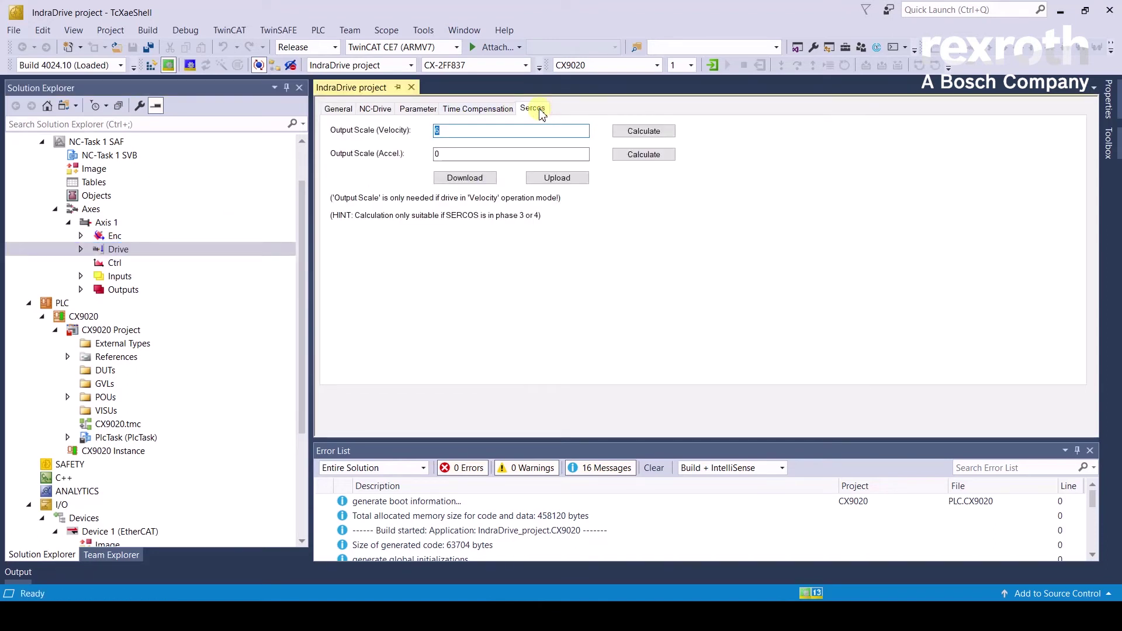
pyautogui.click(630, 130)
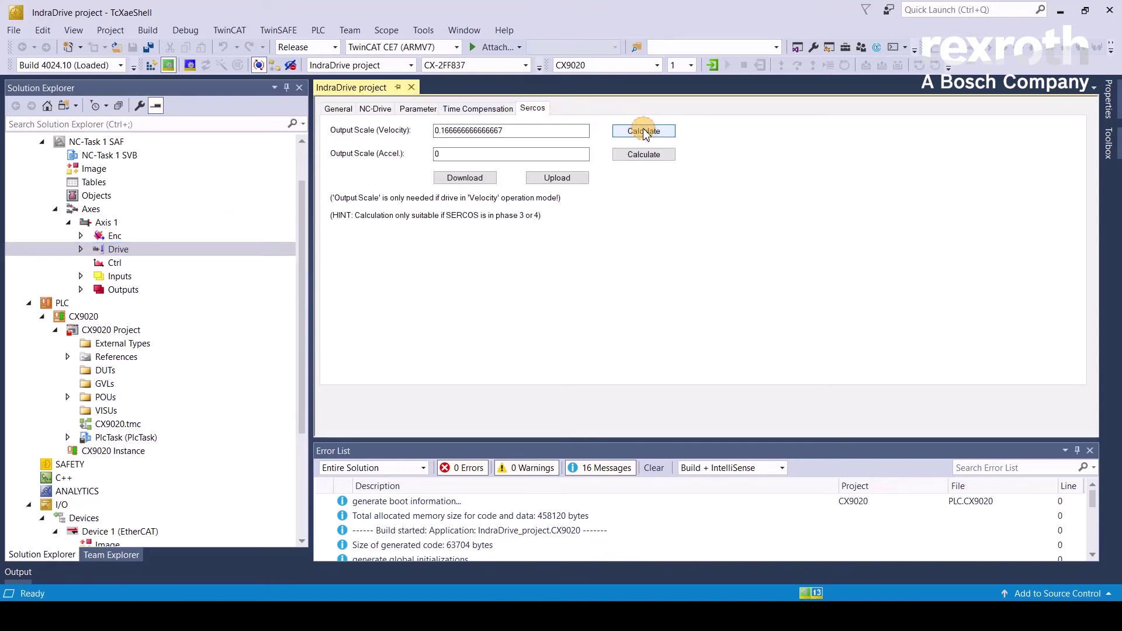
pyautogui.click(469, 178)
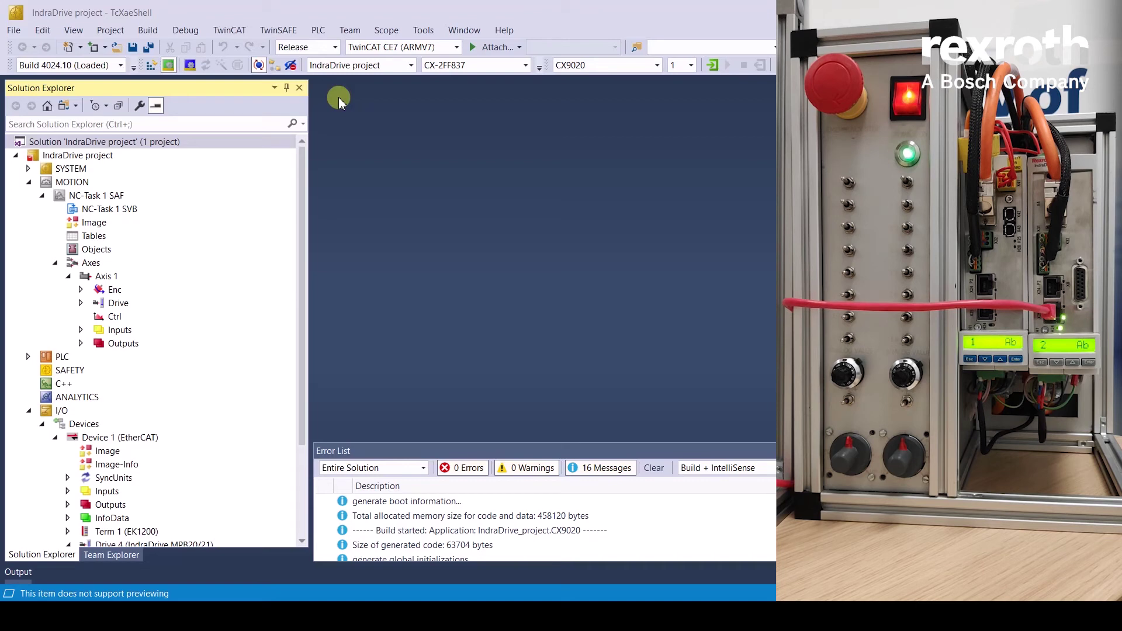
# Step: Enable Axis 1's controller and both feed directions at 100% override, and jog the axis slowly forward and backward
pyautogui.doubleClick(109, 277)
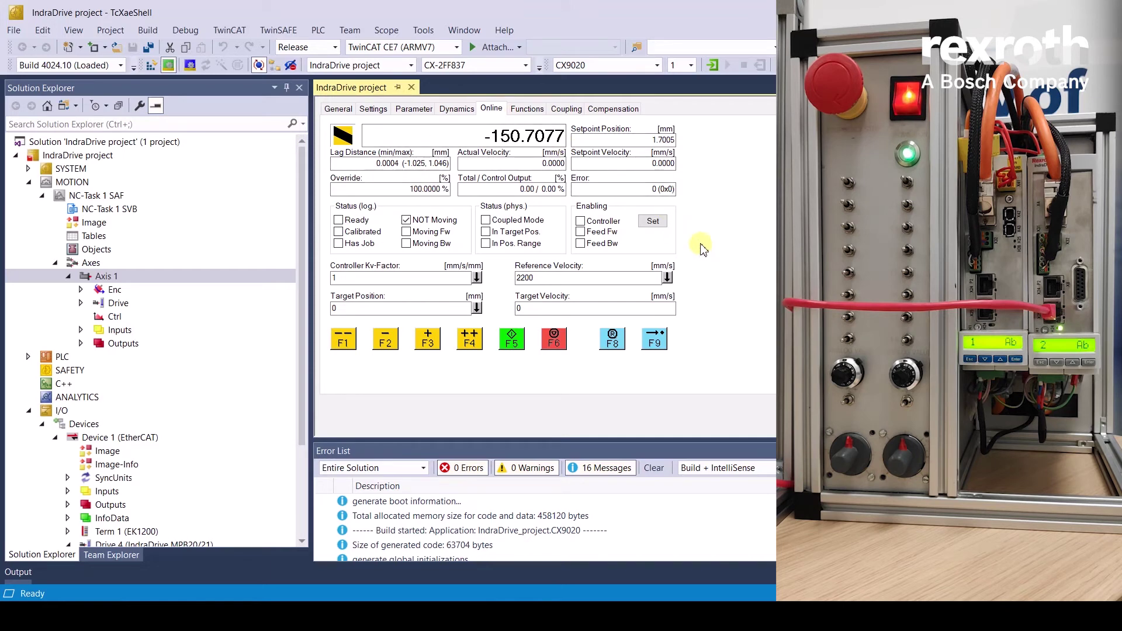
pyautogui.click(652, 222)
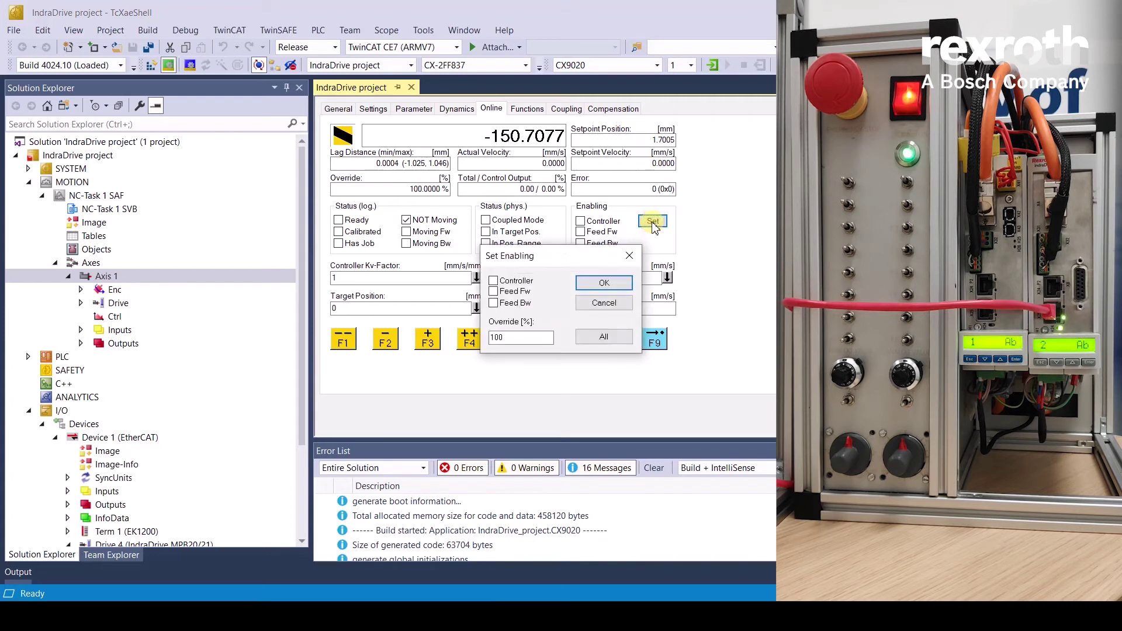
pyautogui.click(608, 339)
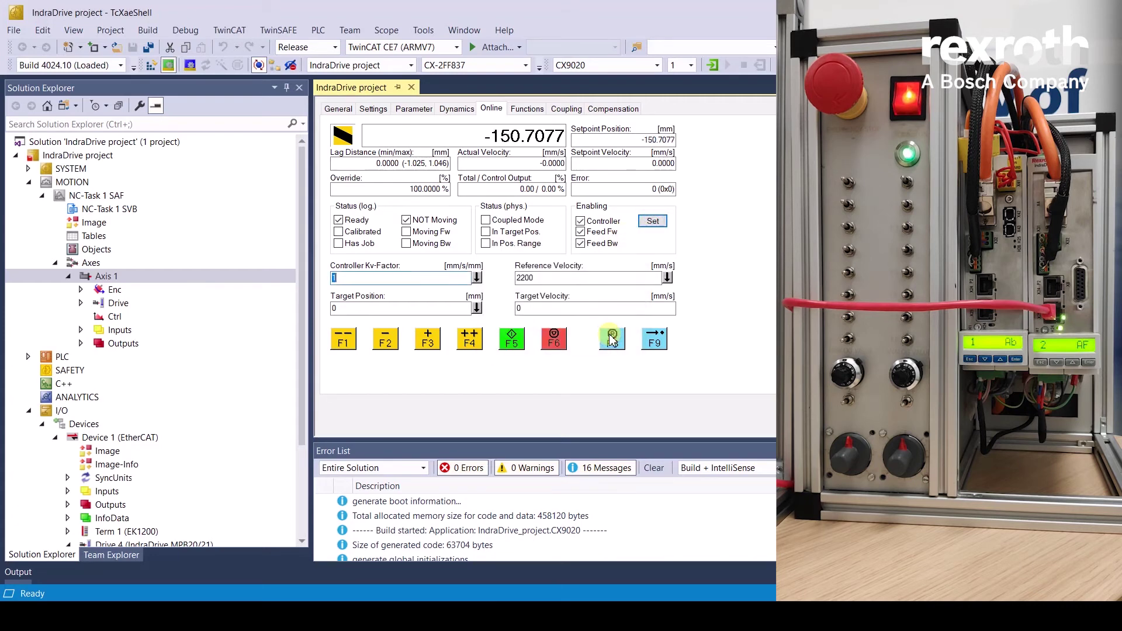
pyautogui.click(427, 340)
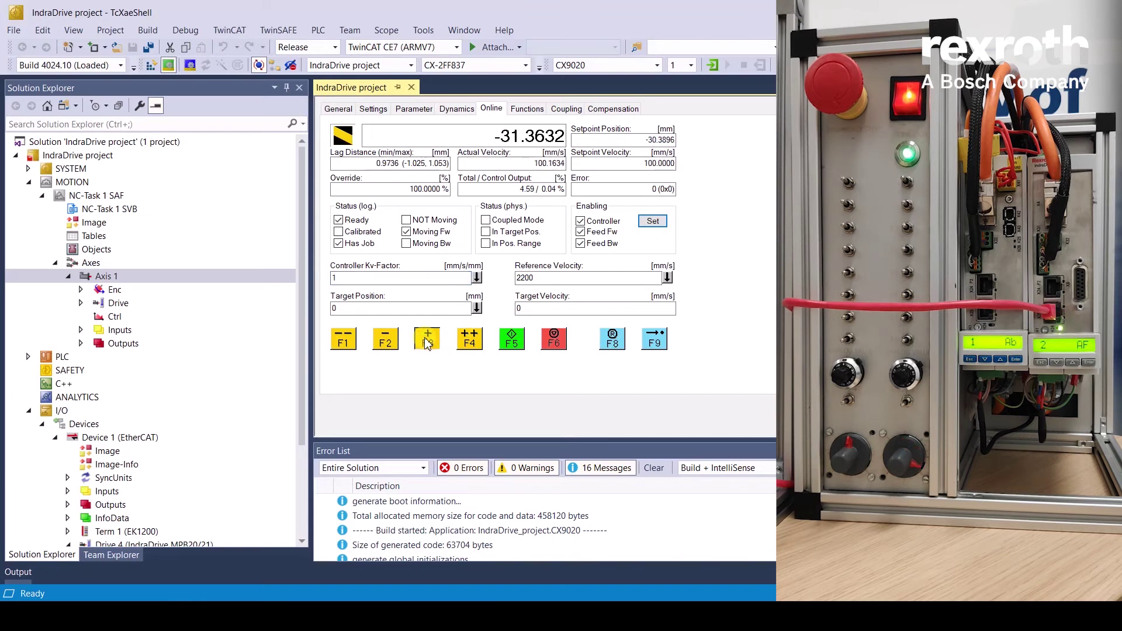
pyautogui.click(386, 339)
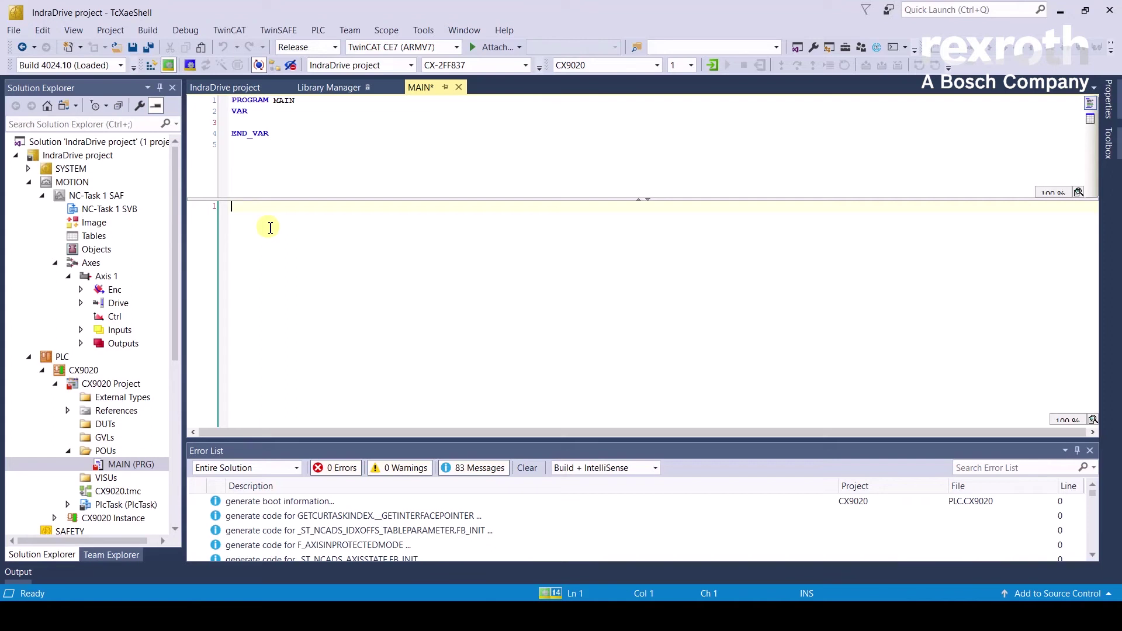
# Step: Add the Tc2_MC2 motion PTP library to the CX9020 project's references
pyautogui.click(122, 385)
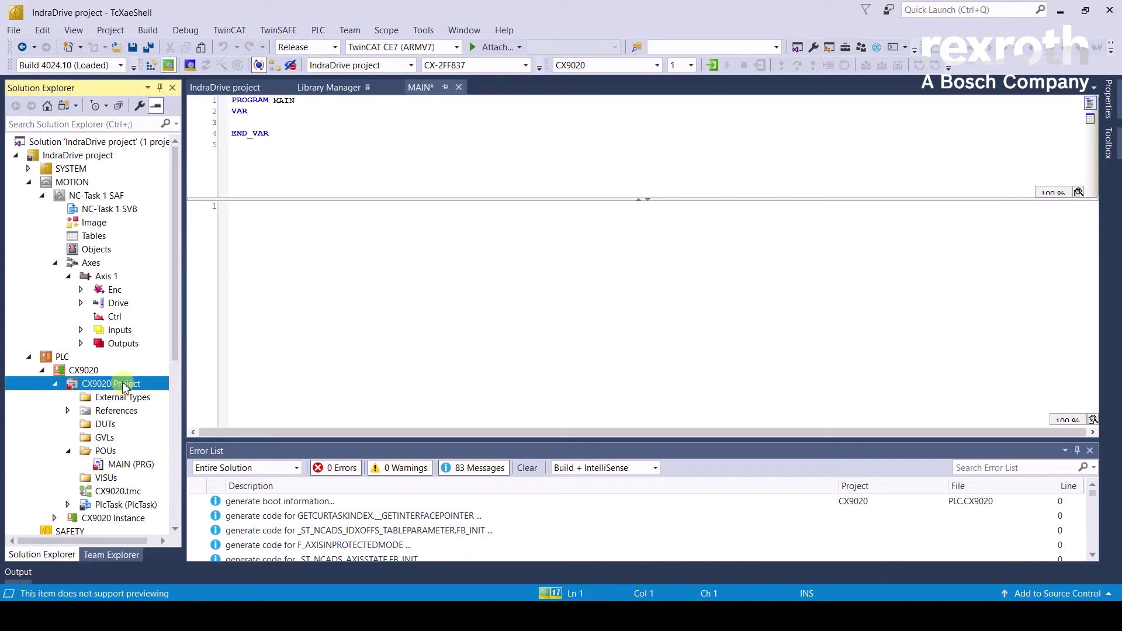
pyautogui.click(135, 412)
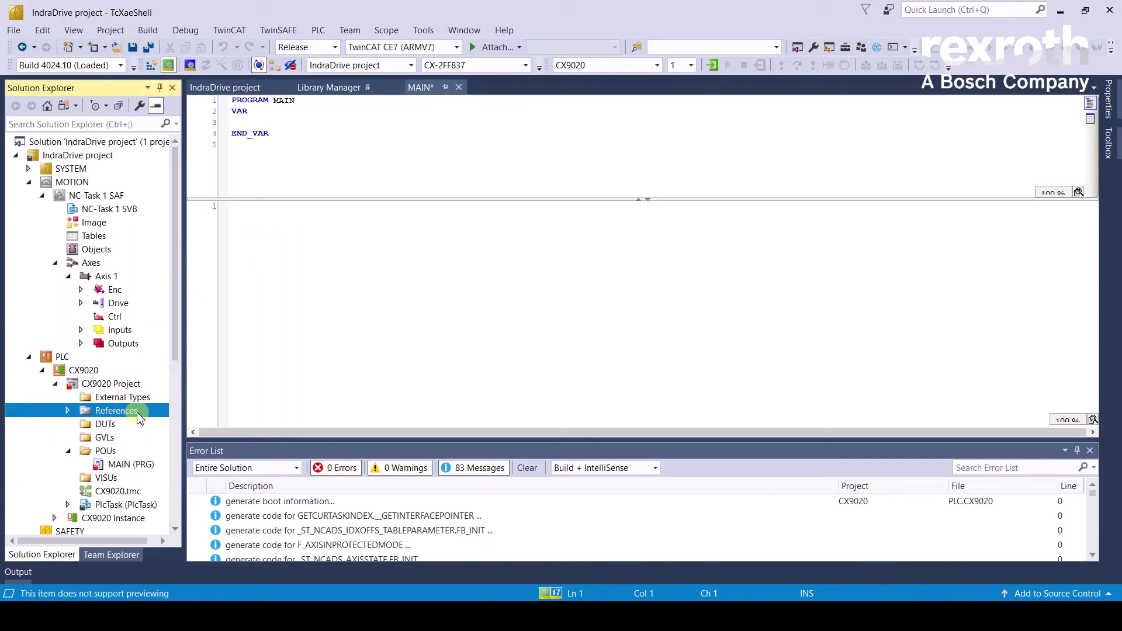
pyautogui.doubleClick(139, 416)
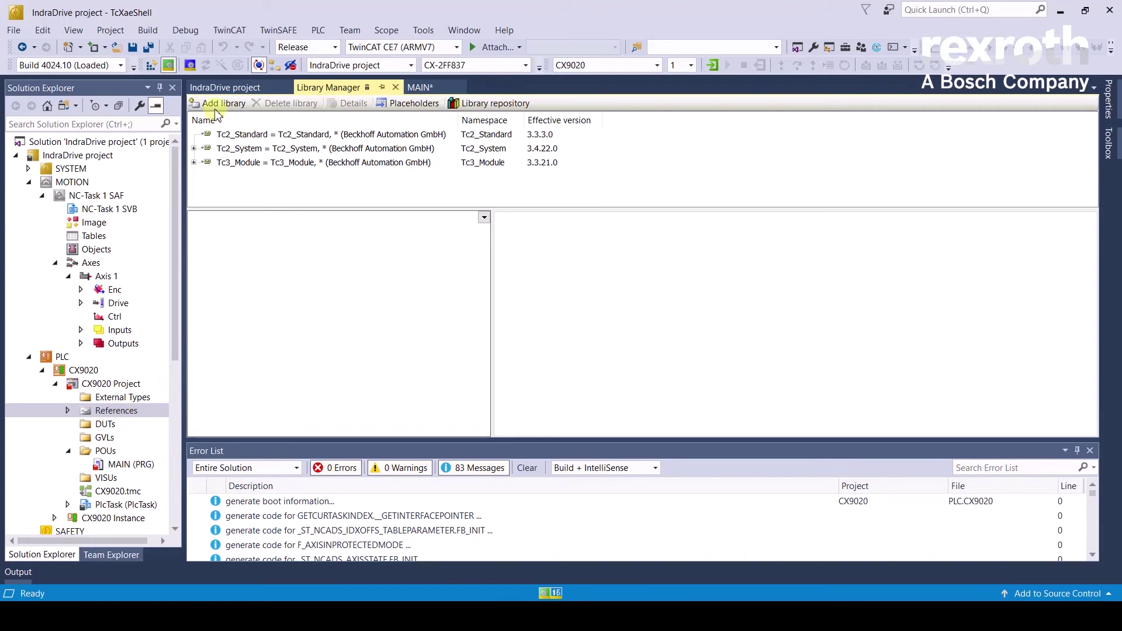
pyautogui.click(221, 104)
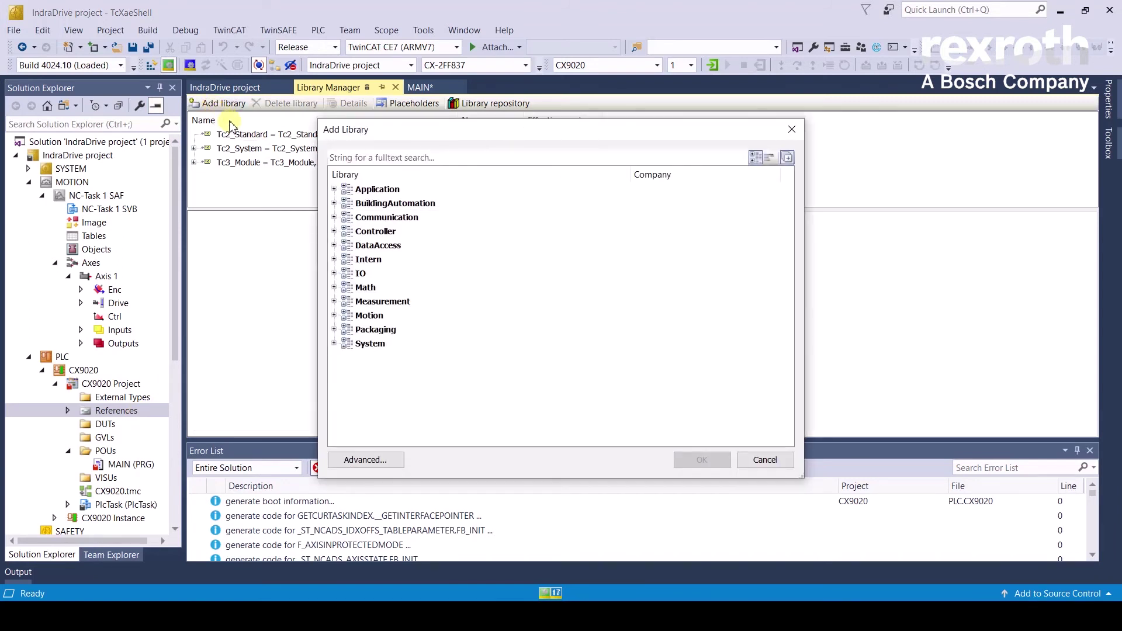
pyautogui.click(335, 315)
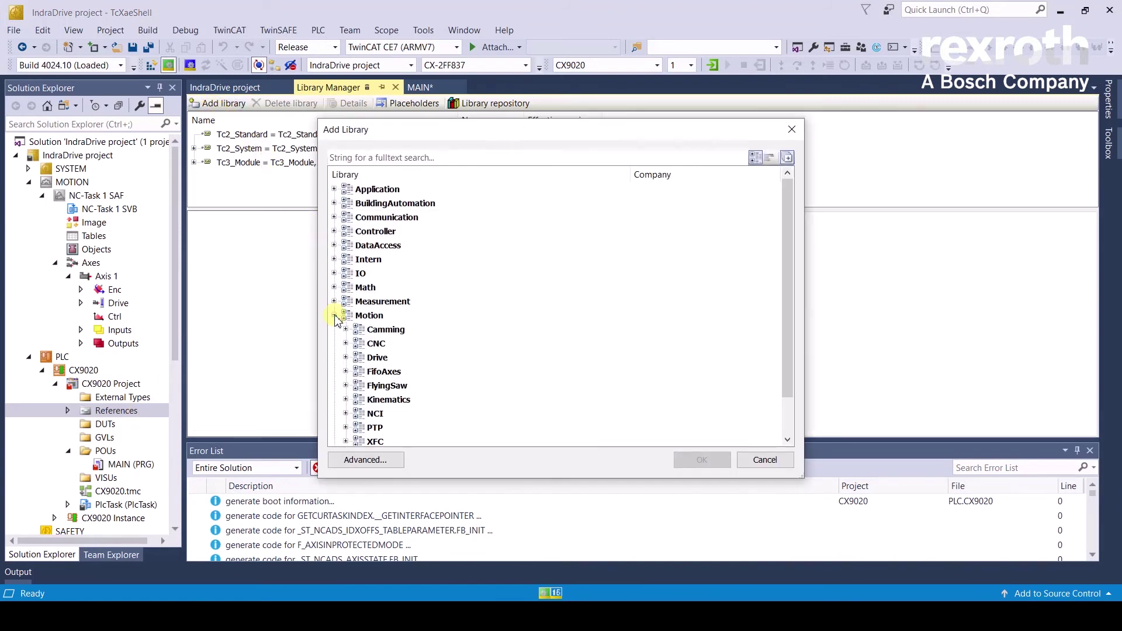
pyautogui.scroll(-1, 367, 330)
pyautogui.click(345, 387)
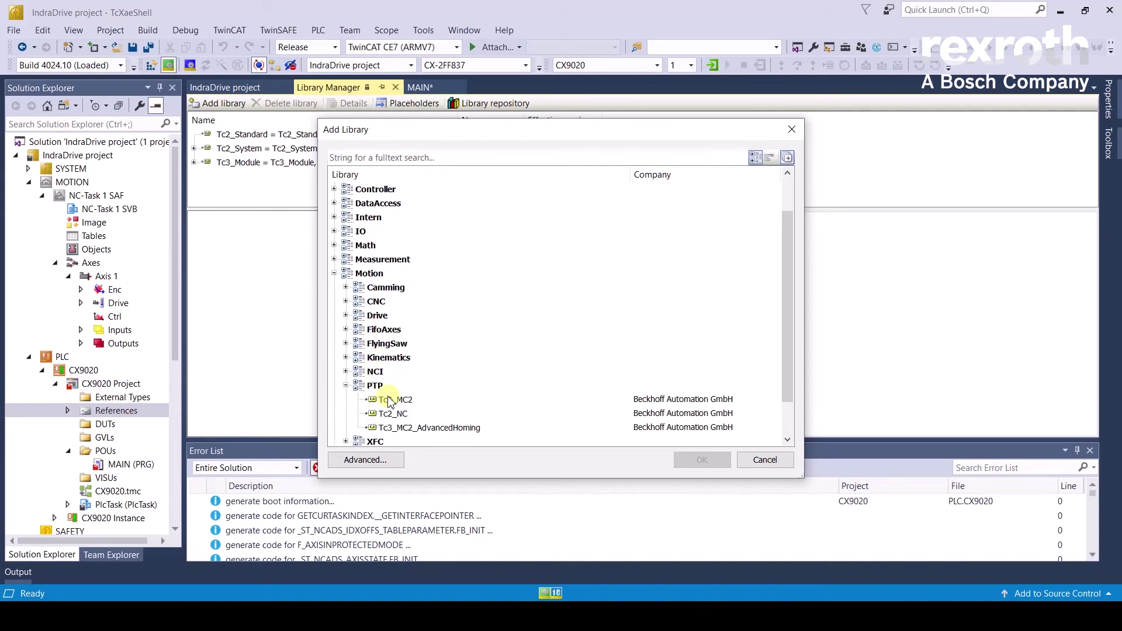
pyautogui.click(426, 401)
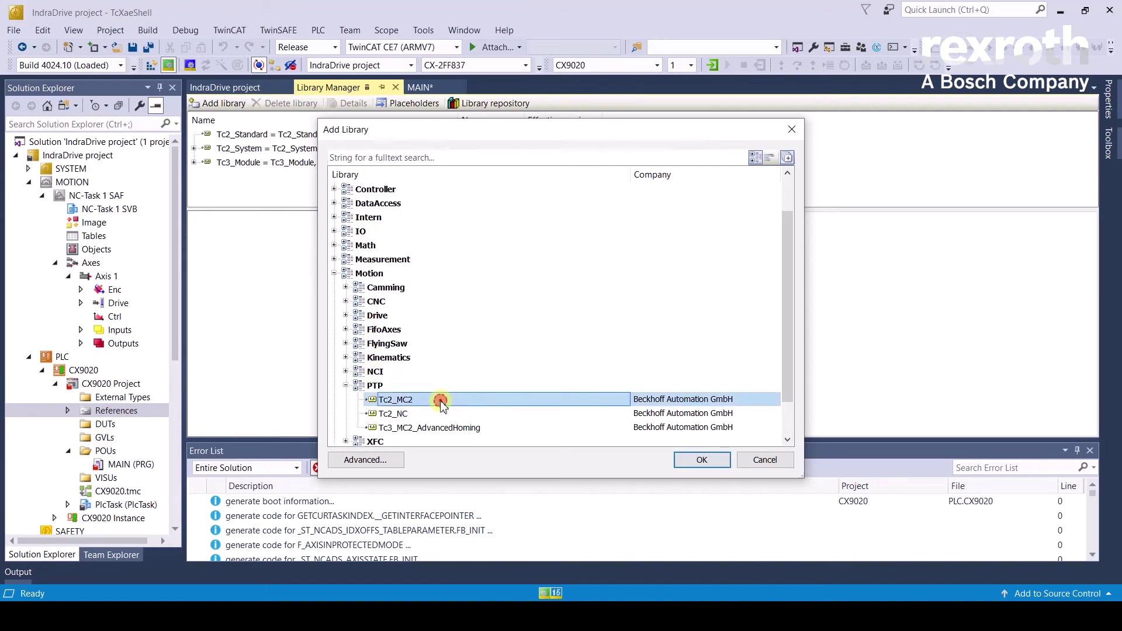
pyautogui.doubleClick(440, 401)
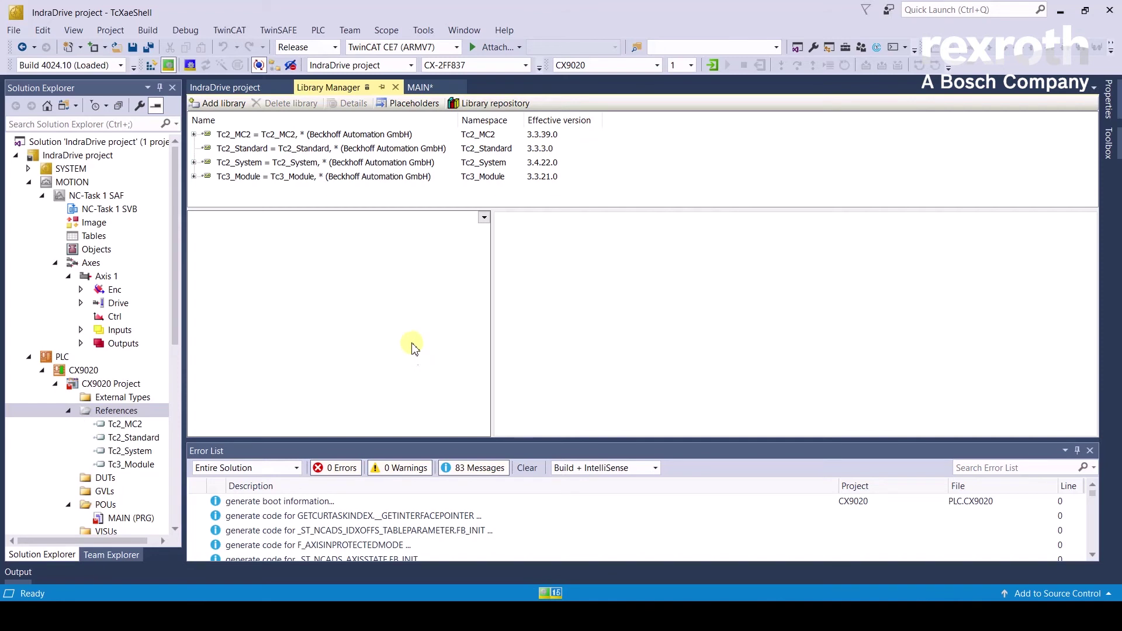
pyautogui.click(397, 87)
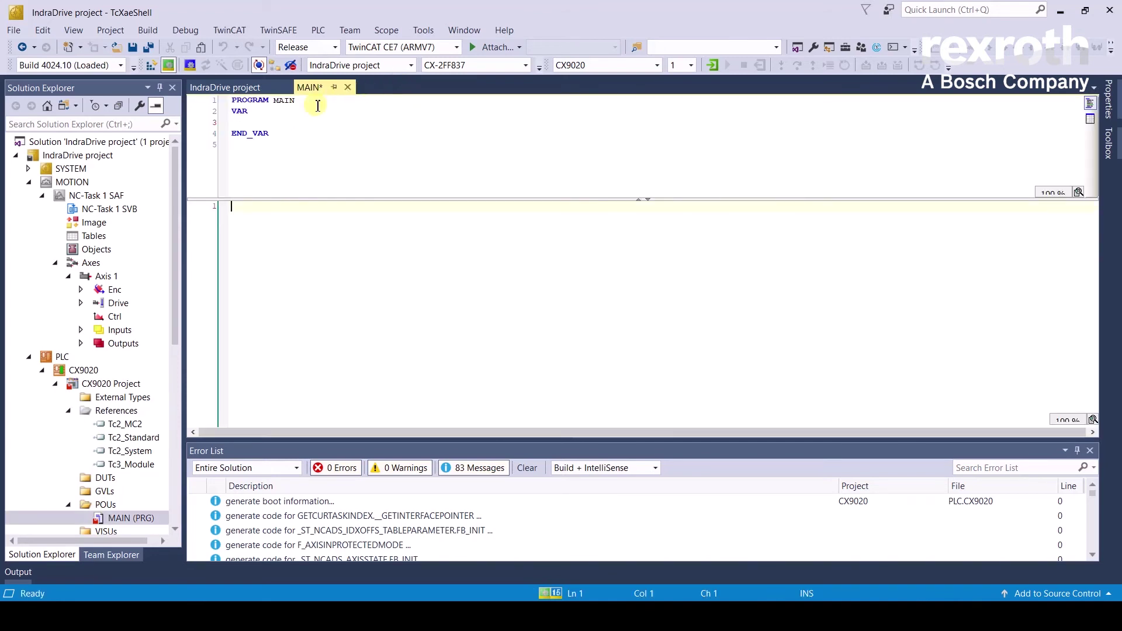
pyautogui.rightClick(284, 228)
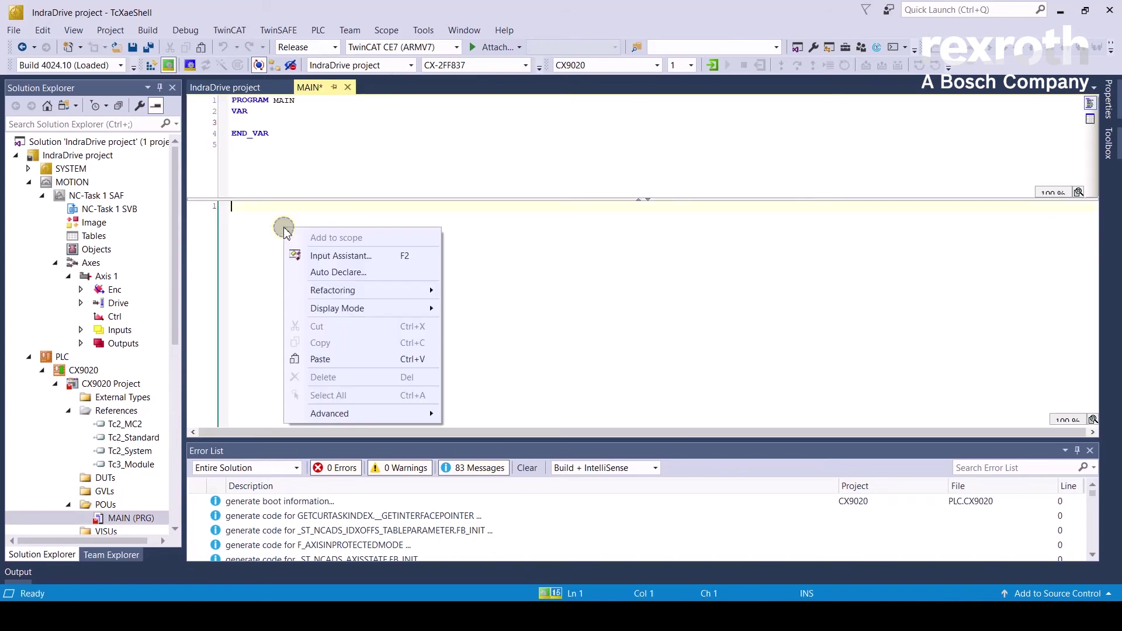
pyautogui.click(396, 263)
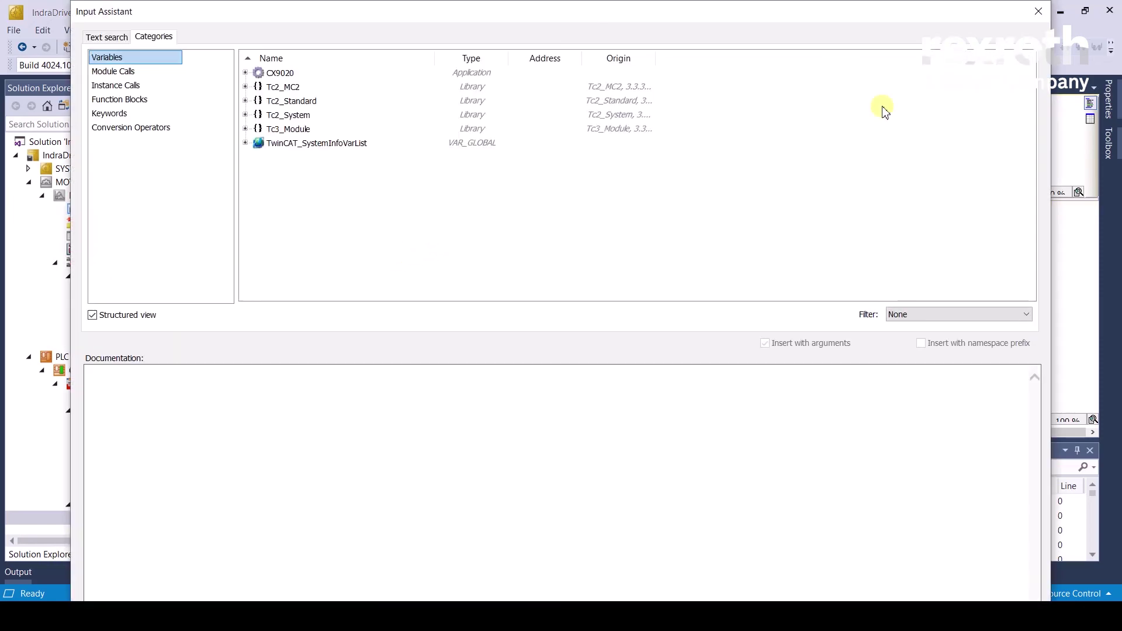
pyautogui.click(284, 87)
pyautogui.click(245, 87)
pyautogui.click(245, 87)
pyautogui.click(1038, 12)
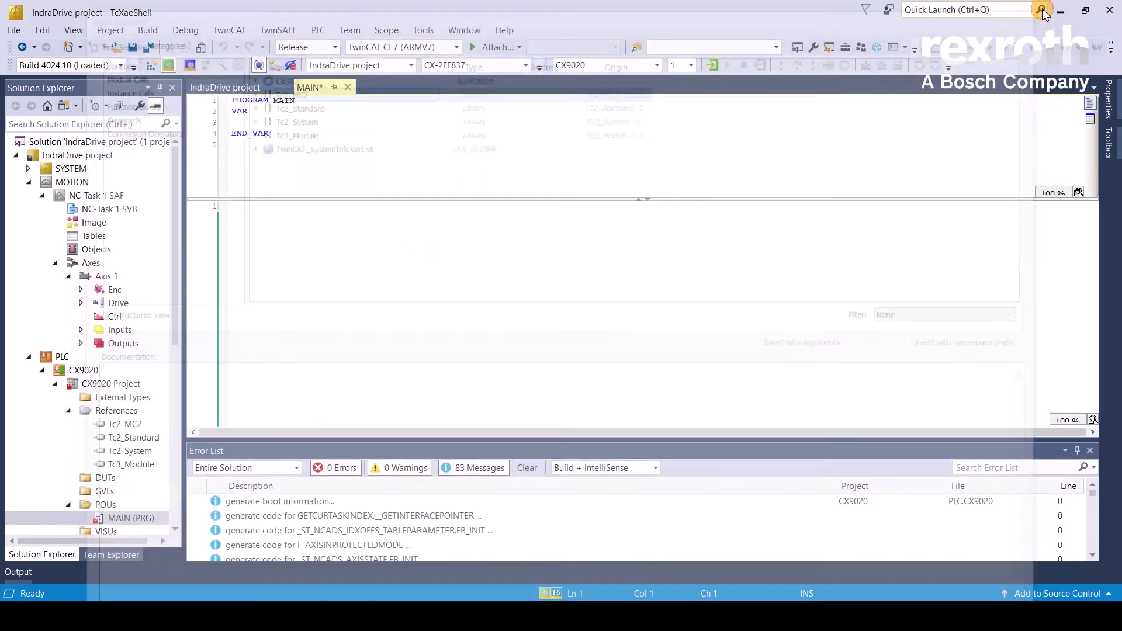
# Step: Declare the variable AxisX of type AXIS_REF in the MAIN program's variable block
pyautogui.rightClick(274, 122)
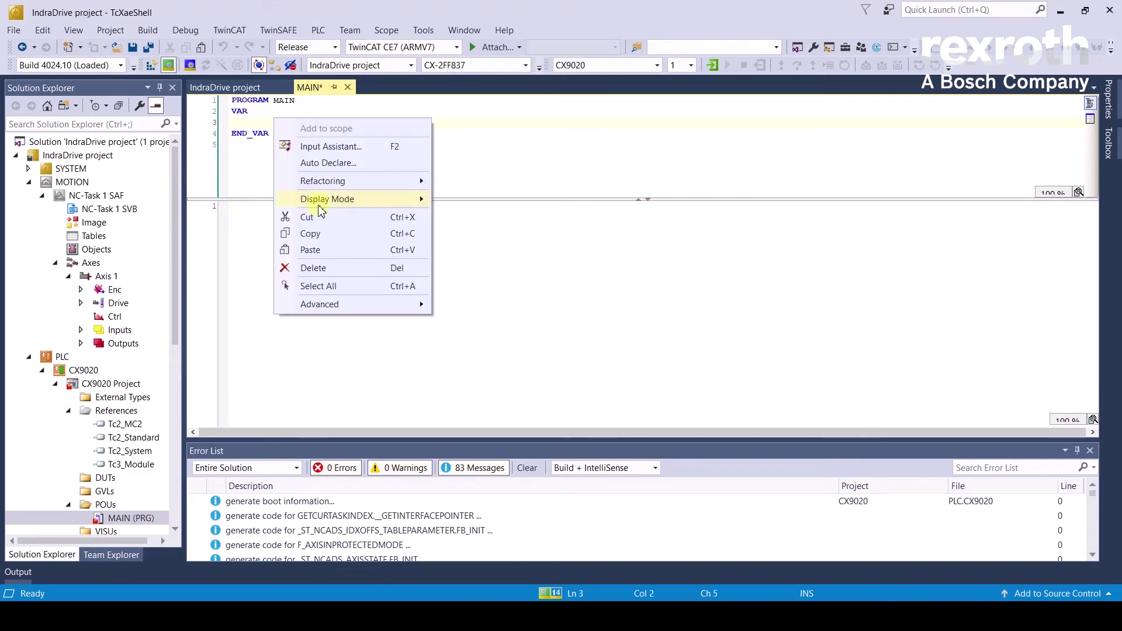
pyautogui.click(319, 249)
pyautogui.moveTo(348, 122); pyautogui.dragTo(285, 128)
pyautogui.click(288, 144)
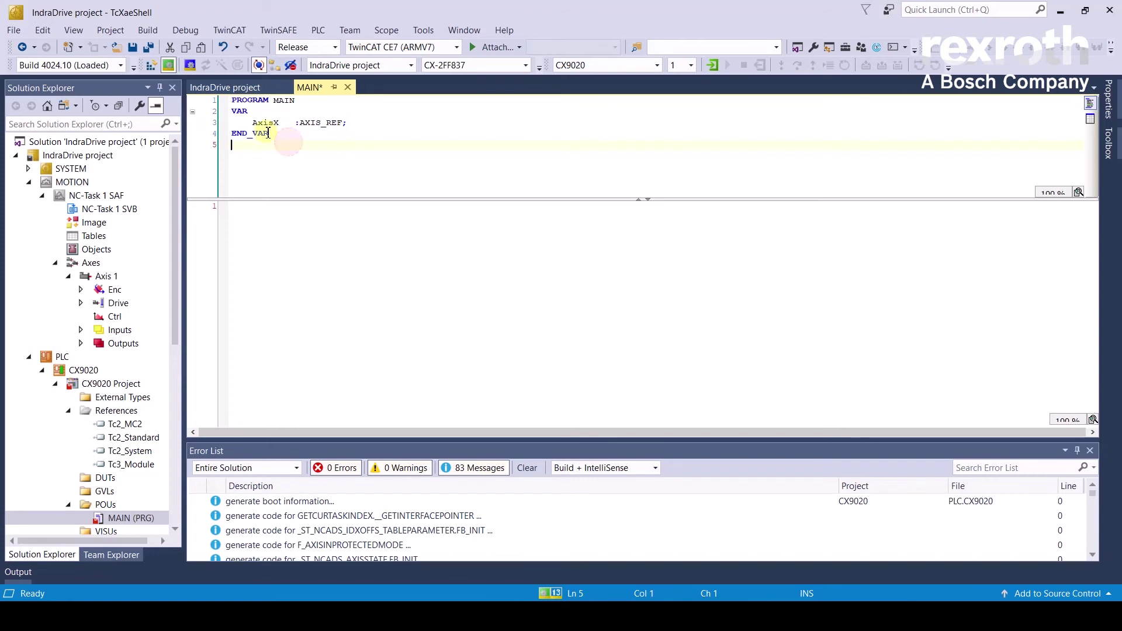
# Step: Link NC Axis 1 to the PLC reference MAIN.AxisX of the CX9020 instance
pyautogui.click(107, 276)
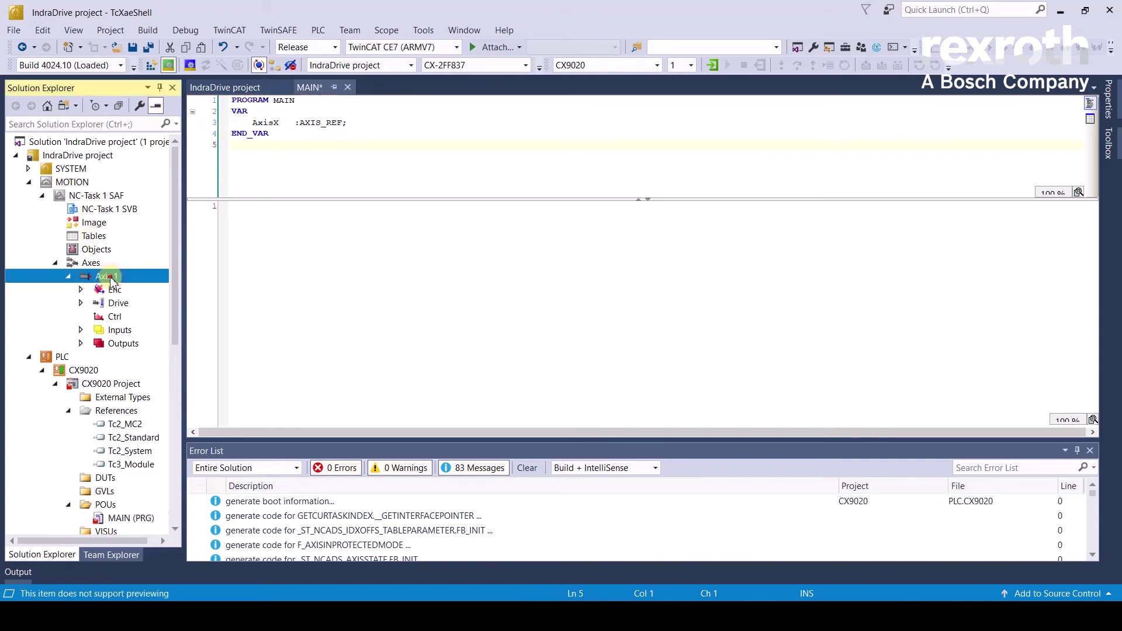
pyautogui.click(274, 151)
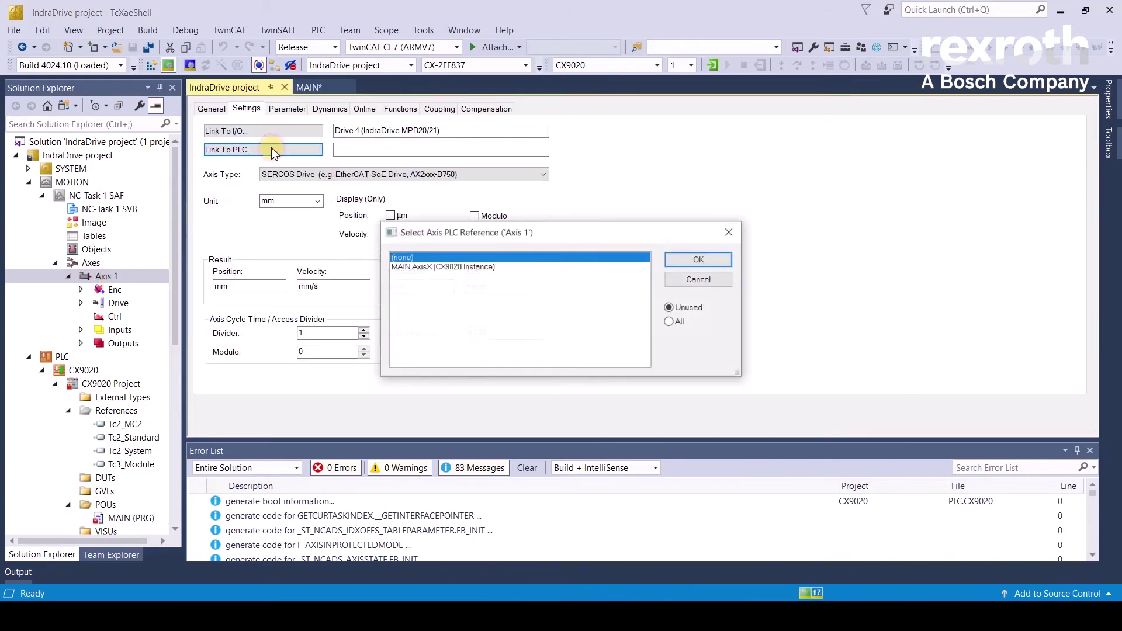
pyautogui.click(459, 266)
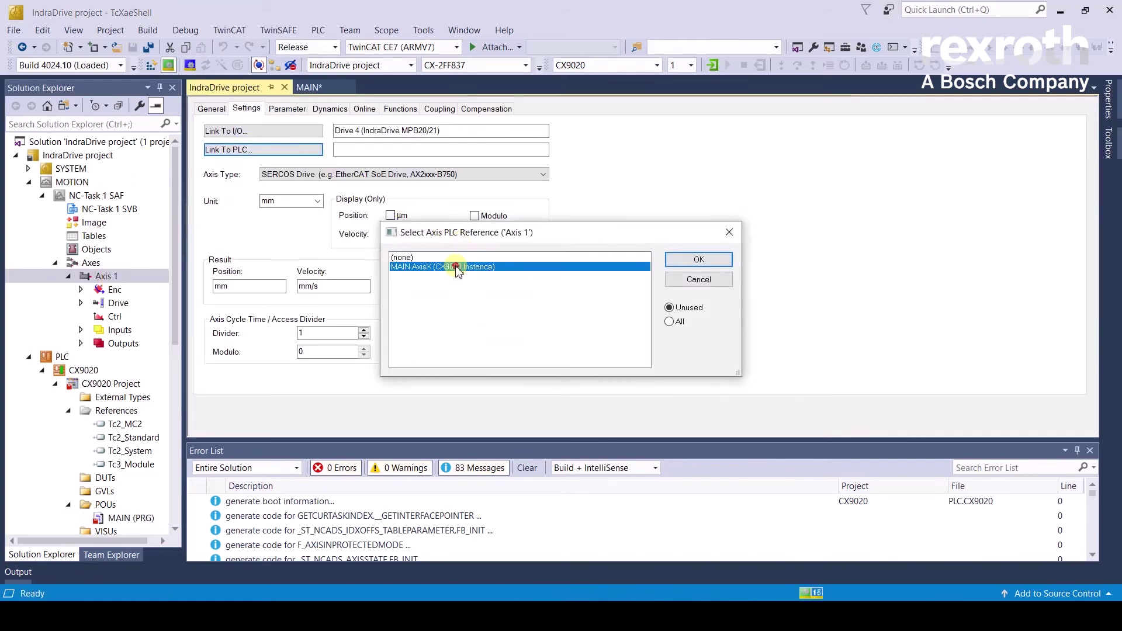
pyautogui.click(704, 261)
# Step: From MAIN's code, open the Input Assistant and examine Tc2_MC2's point-to-point motion function blocks, including MC_MoveVelocity and MC_Stop
pyautogui.click(310, 89)
pyautogui.click(321, 216)
pyautogui.rightClick(323, 213)
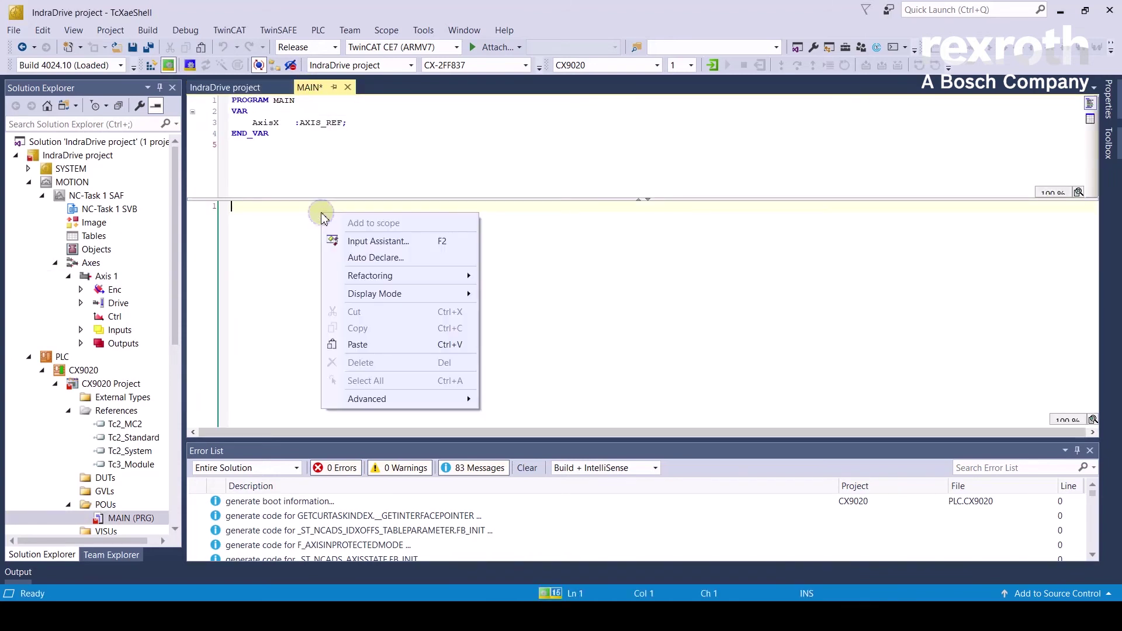
pyautogui.click(374, 240)
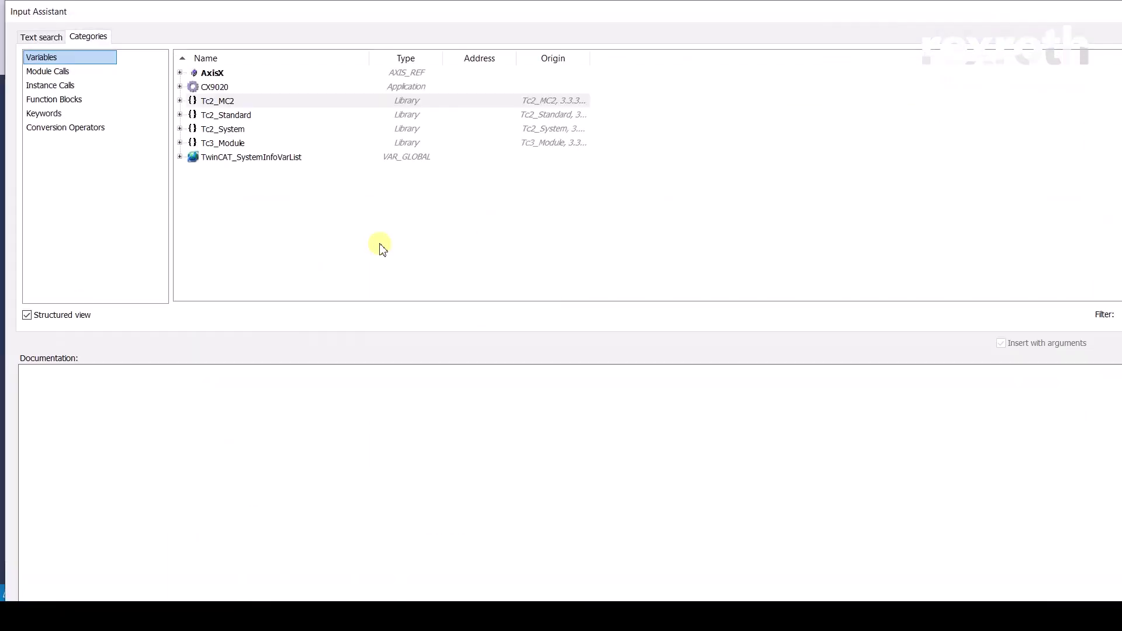
pyautogui.click(180, 101)
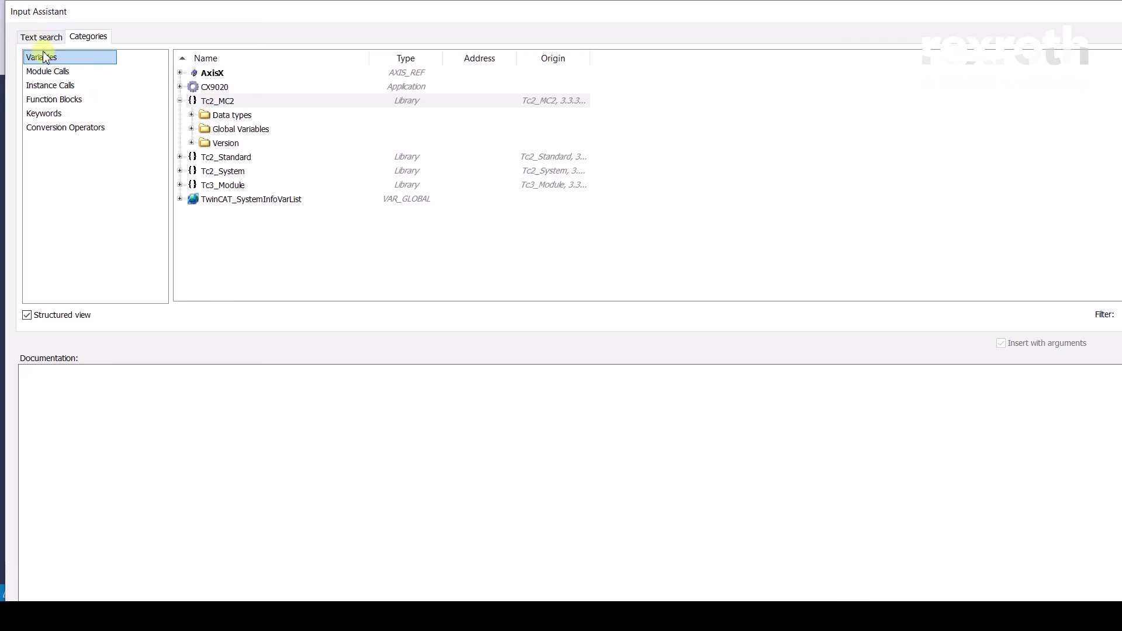
pyautogui.click(52, 99)
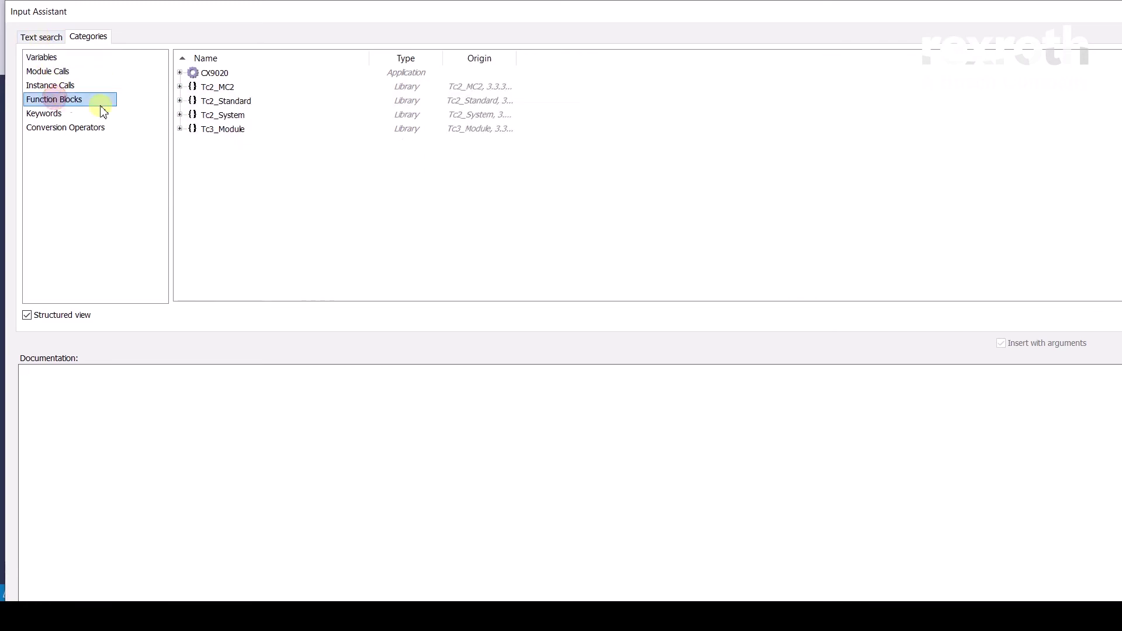
pyautogui.click(180, 86)
pyautogui.click(191, 115)
pyautogui.click(203, 156)
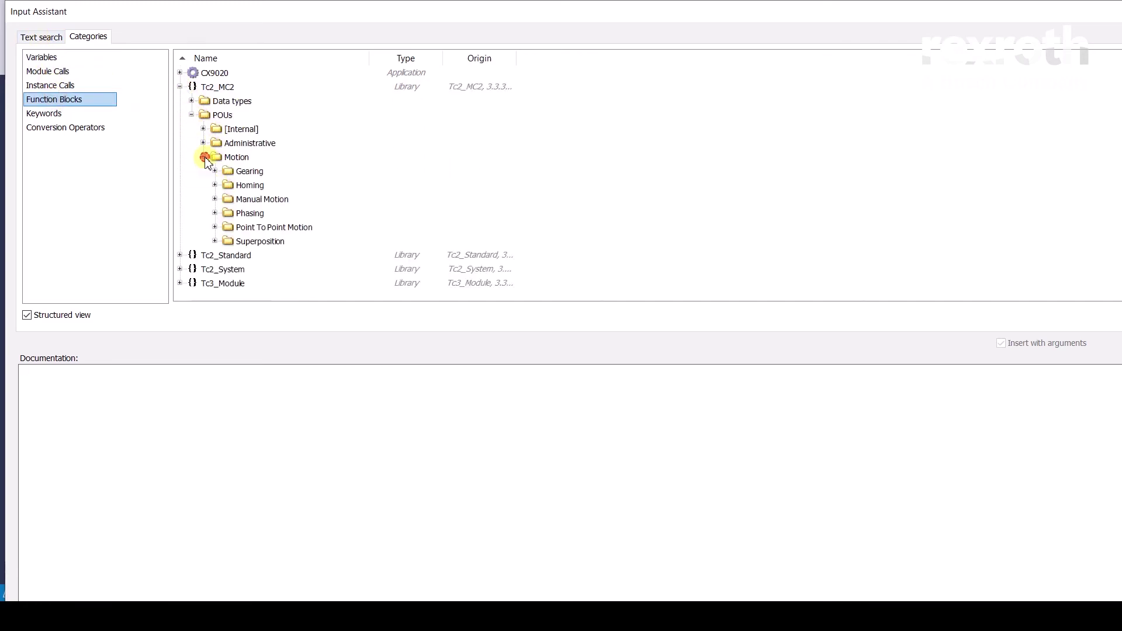
pyautogui.click(215, 228)
pyautogui.scroll(-3, 295, 240)
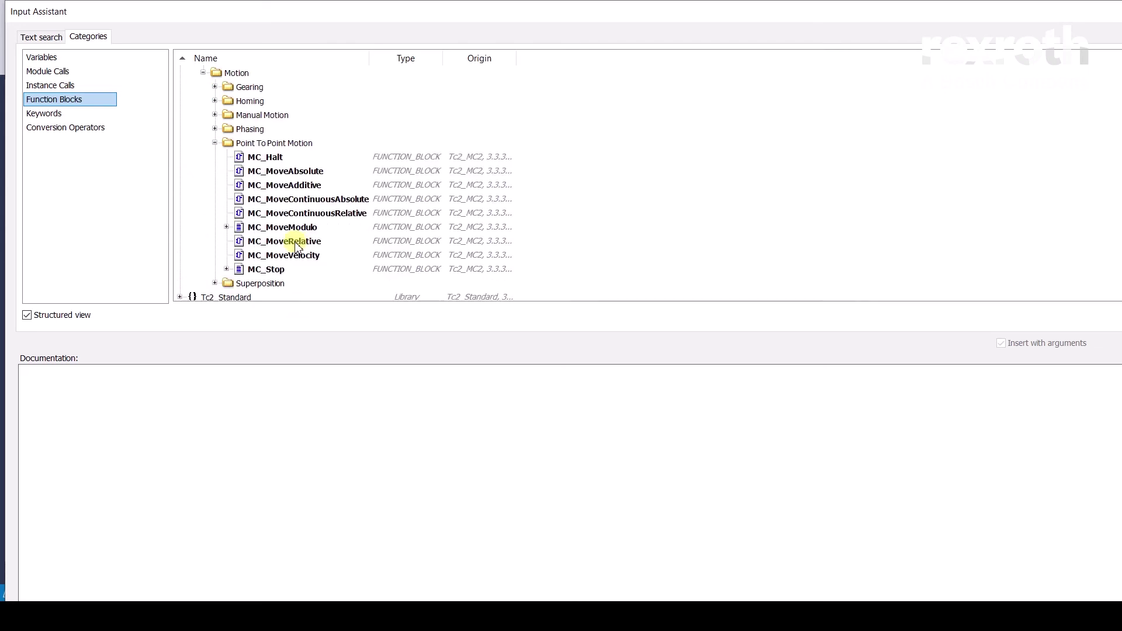
pyautogui.click(314, 214)
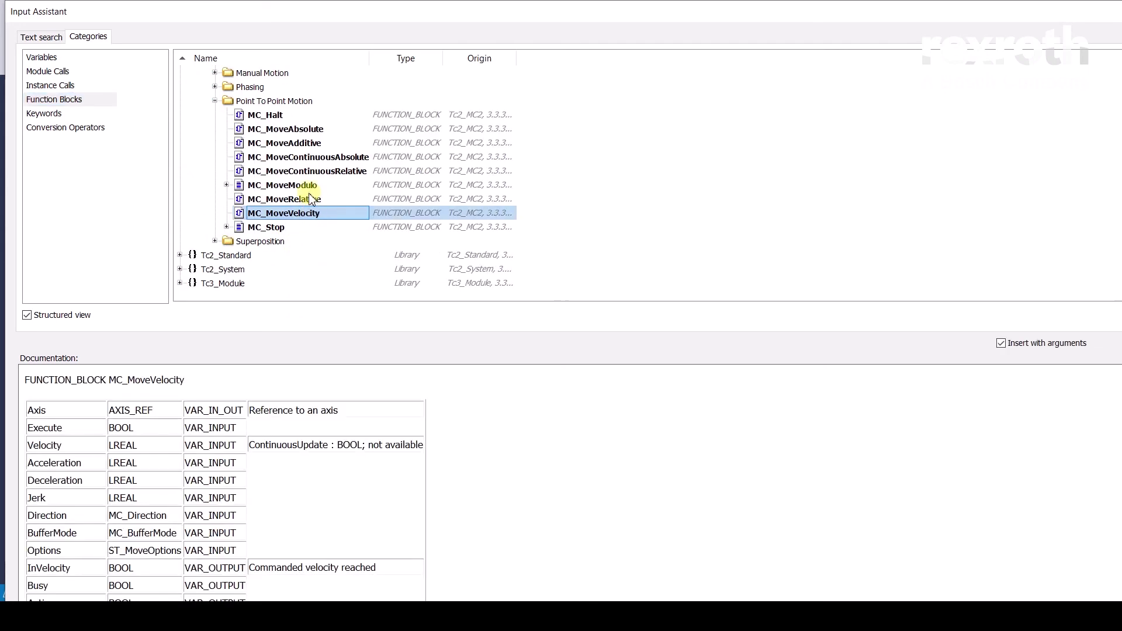
pyautogui.click(286, 228)
pyautogui.scroll(2, 283, 214)
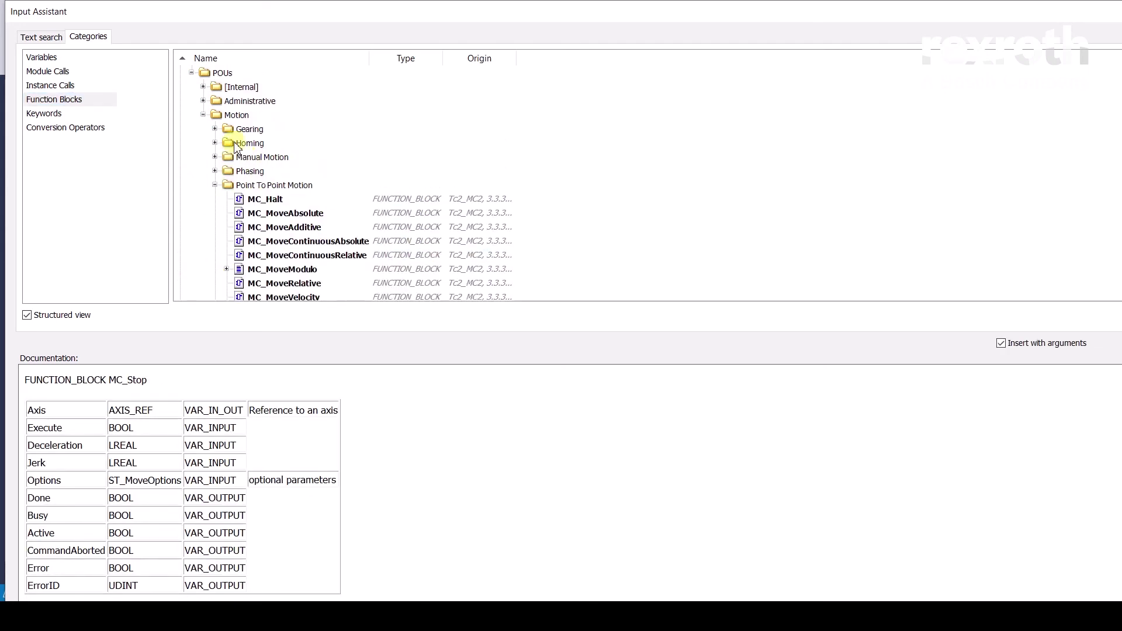
# Step: Insert an MC_Power function block call from Tc2_MC2's administrative axis functions into MAIN, declaring its instance as pwrOn
pyautogui.click(202, 101)
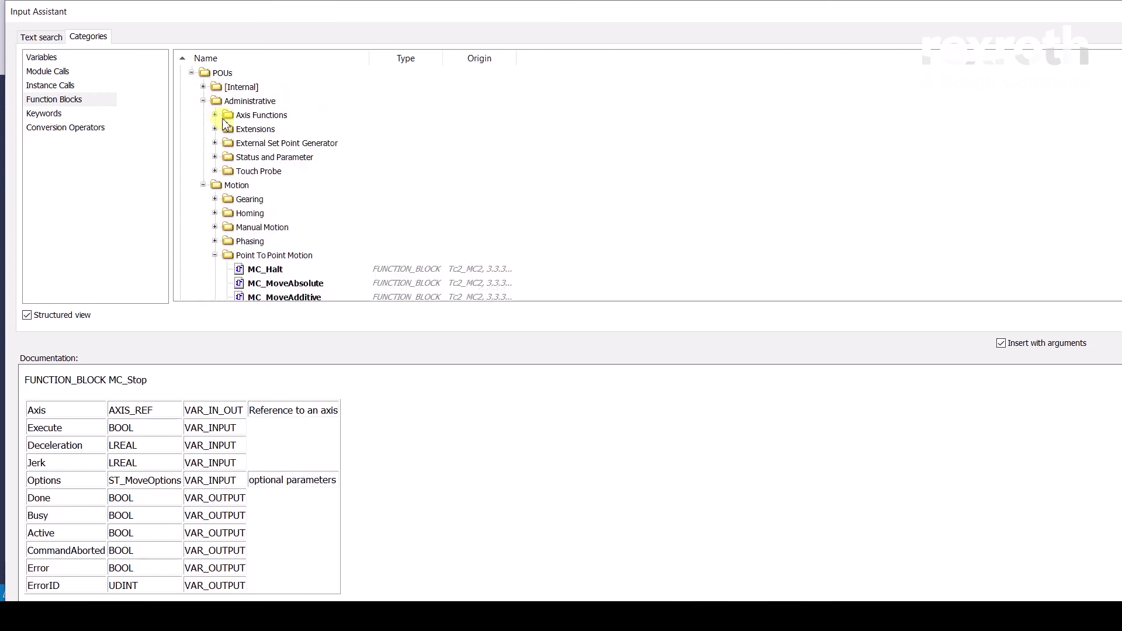
pyautogui.click(215, 116)
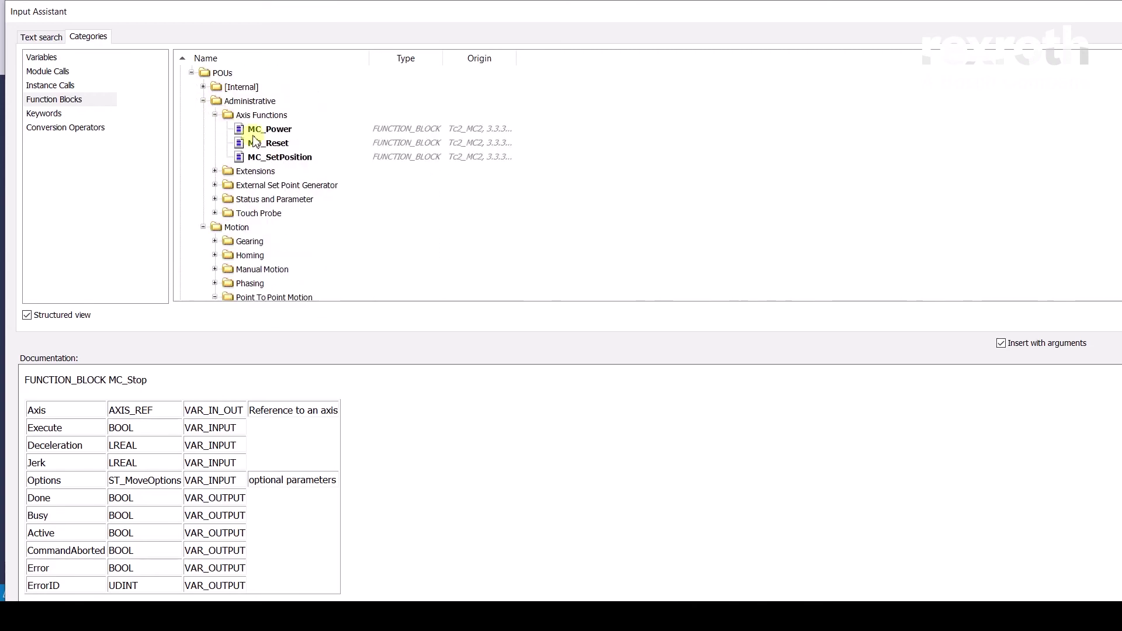
pyautogui.click(295, 129)
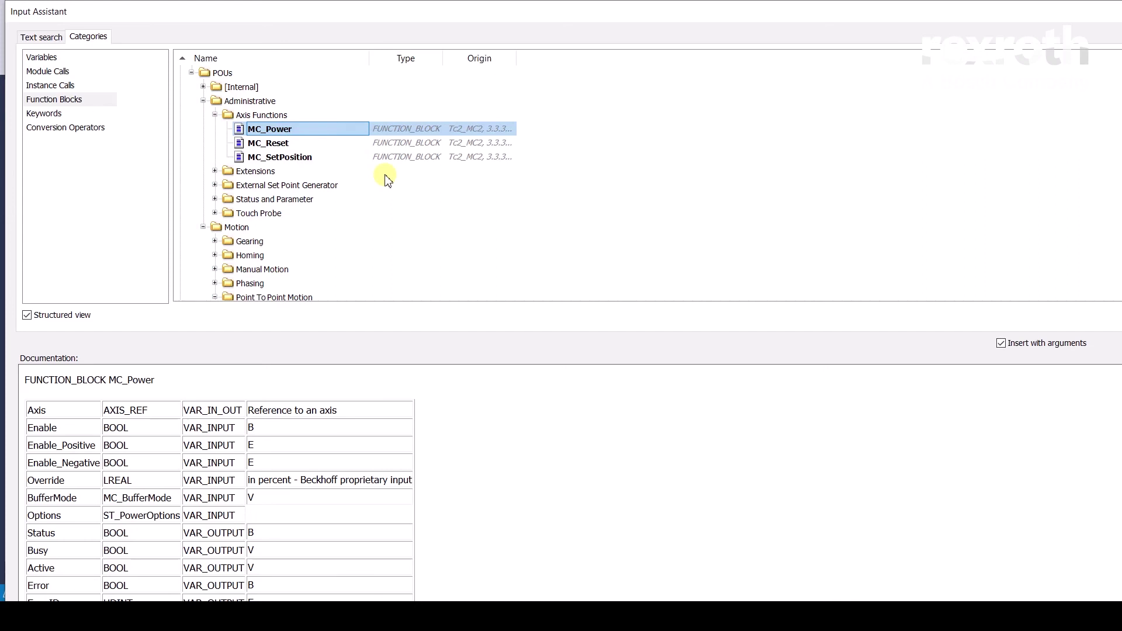
pyautogui.click(286, 157)
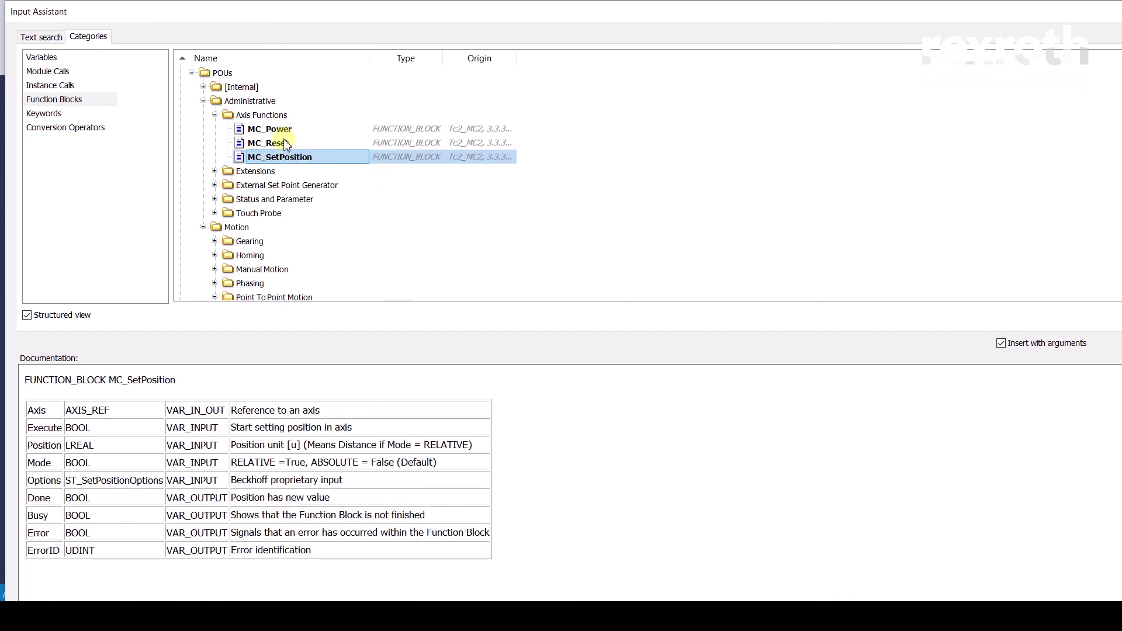
pyautogui.click(286, 144)
pyautogui.click(284, 129)
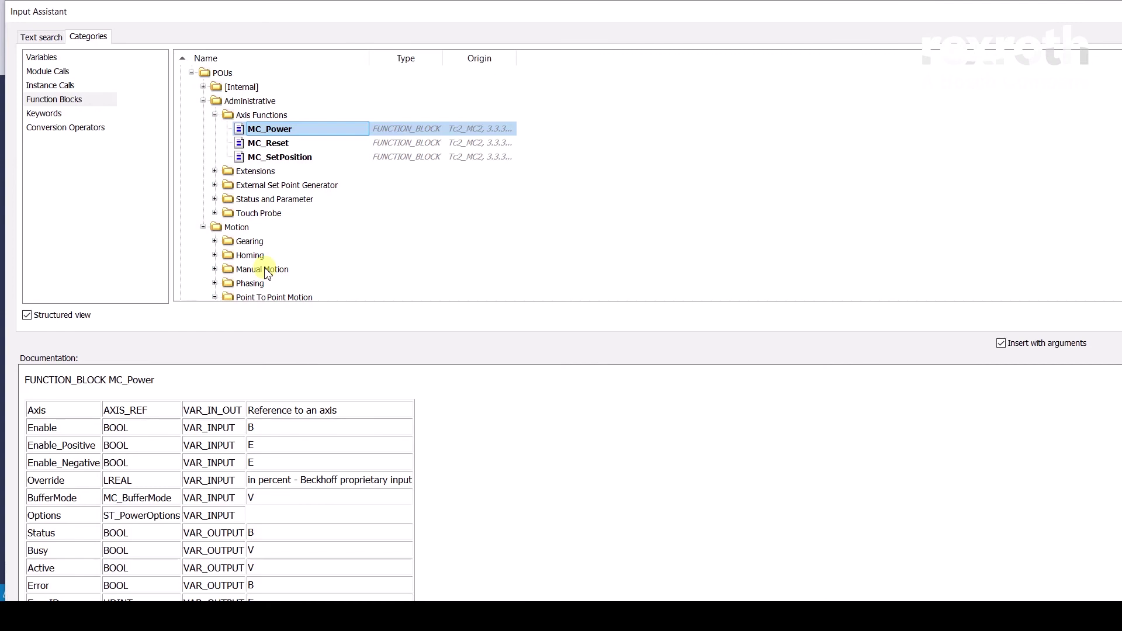
pyautogui.doubleClick(299, 132)
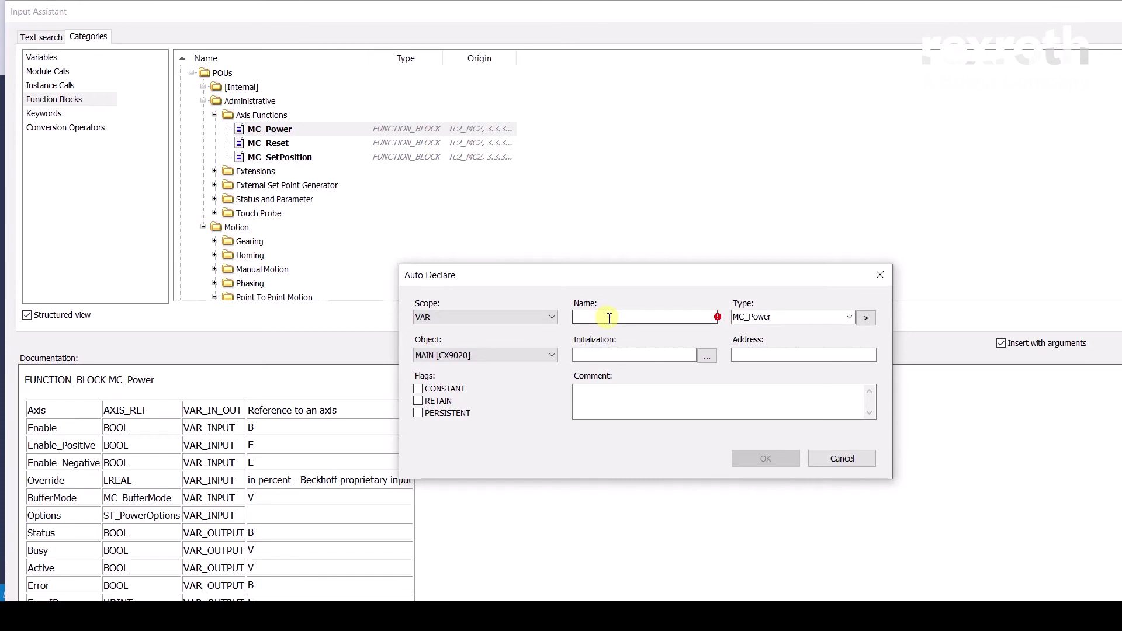
pyautogui.write('pwrOn')
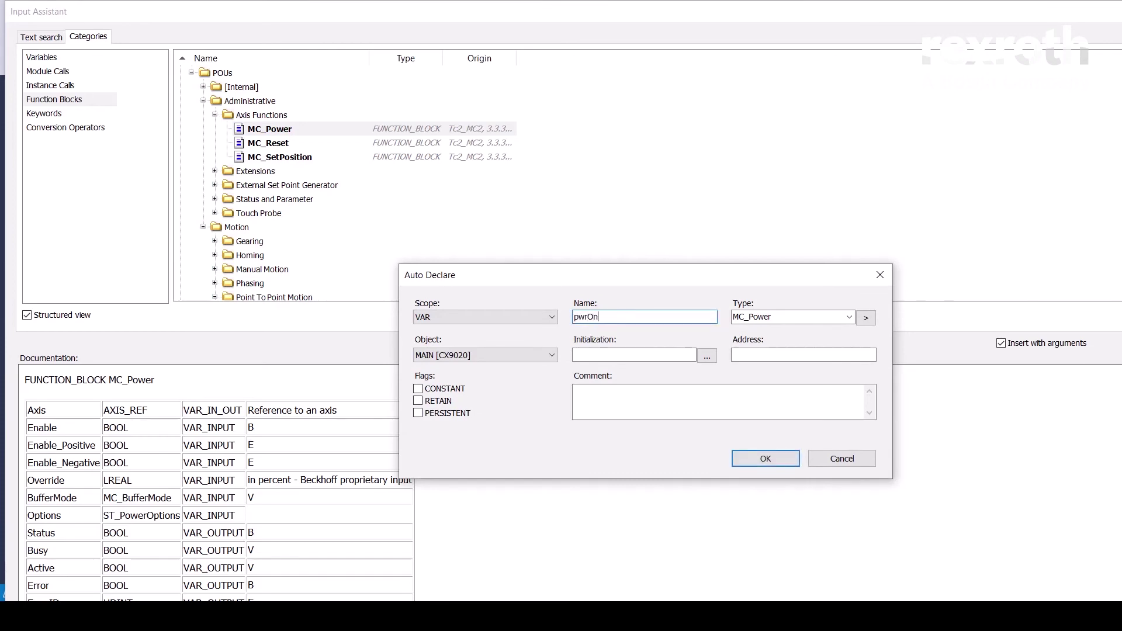
pyautogui.press('Return')
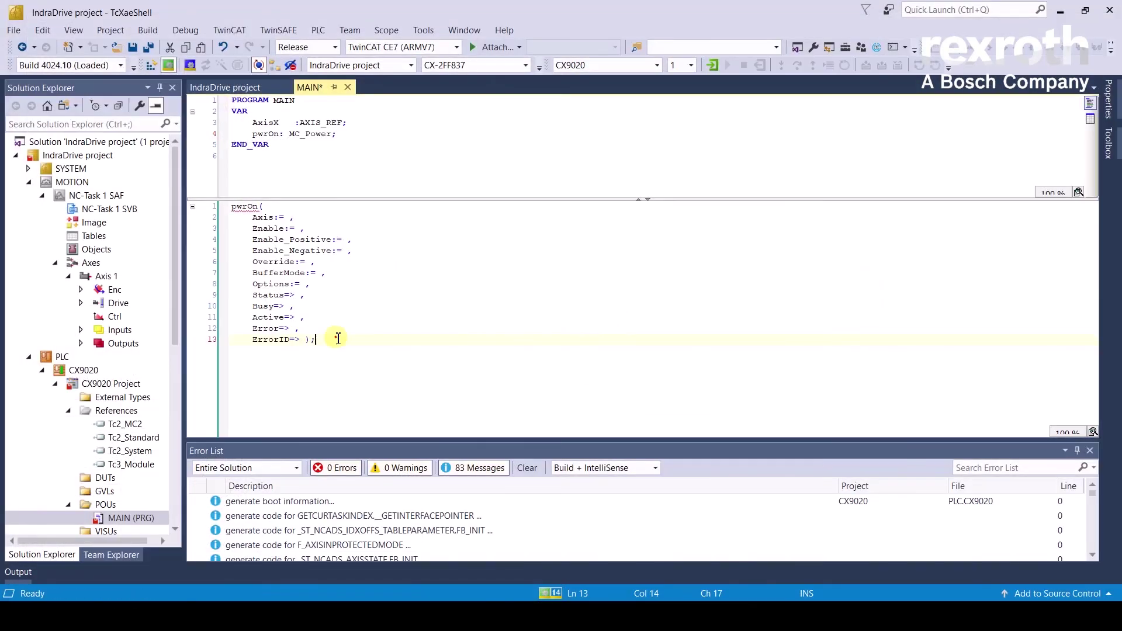
# Step: Examine the pwrON call in MAIN, checking its AxisX reference and the bPowerOn assignments to Enable, Enable_Positive and Enable_Negative
pyautogui.moveTo(338, 338); pyautogui.dragTo(231, 207)
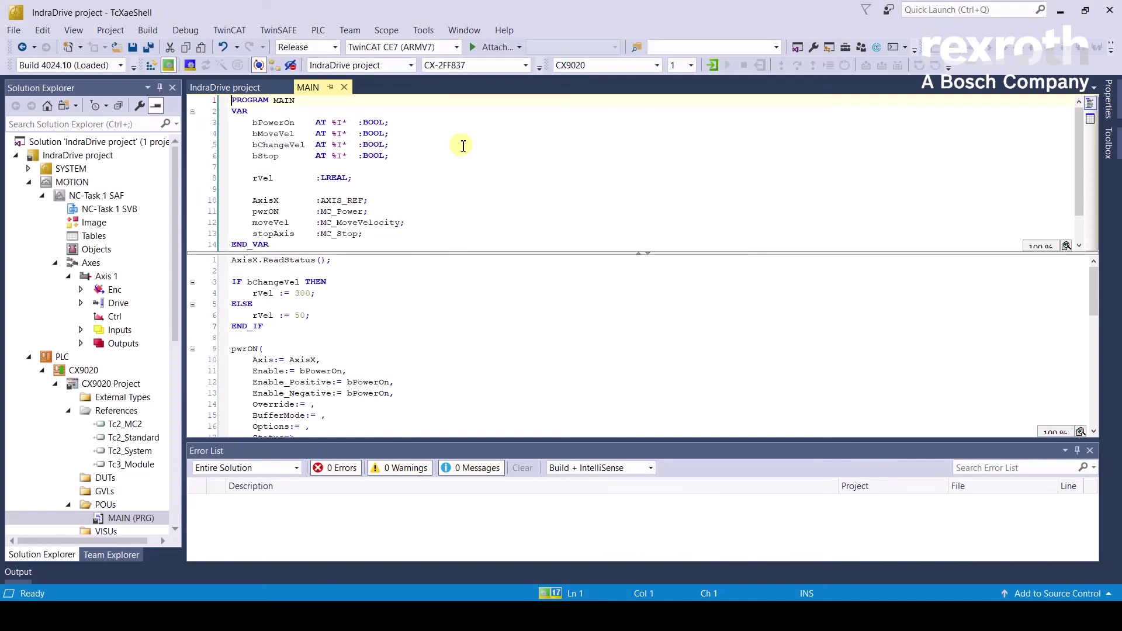
pyautogui.doubleClick(302, 360)
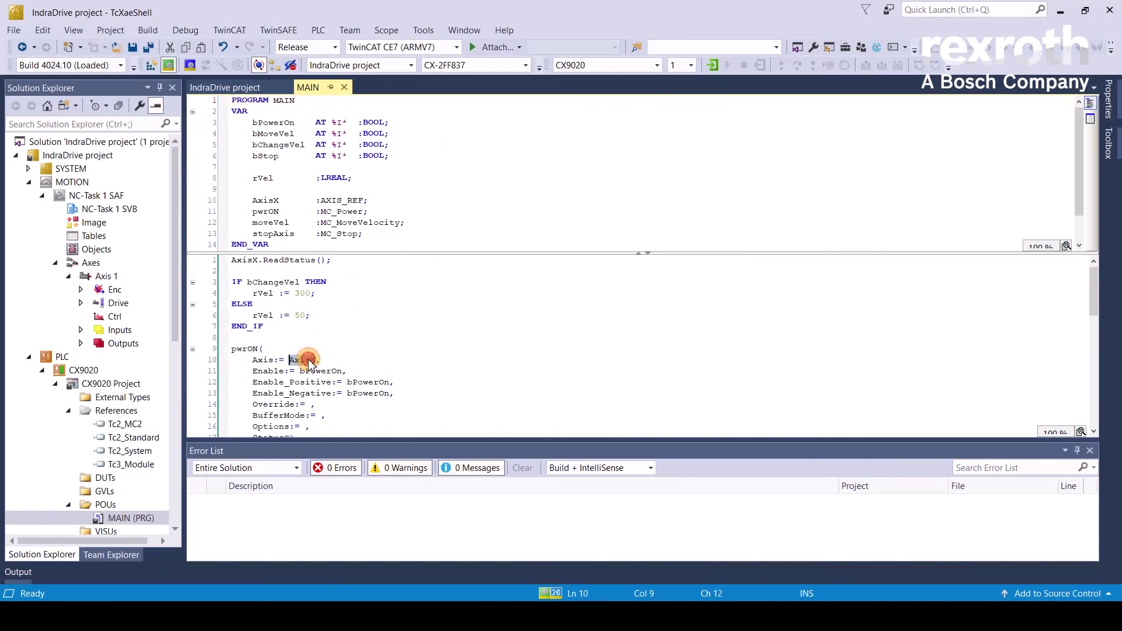
pyautogui.doubleClick(244, 348)
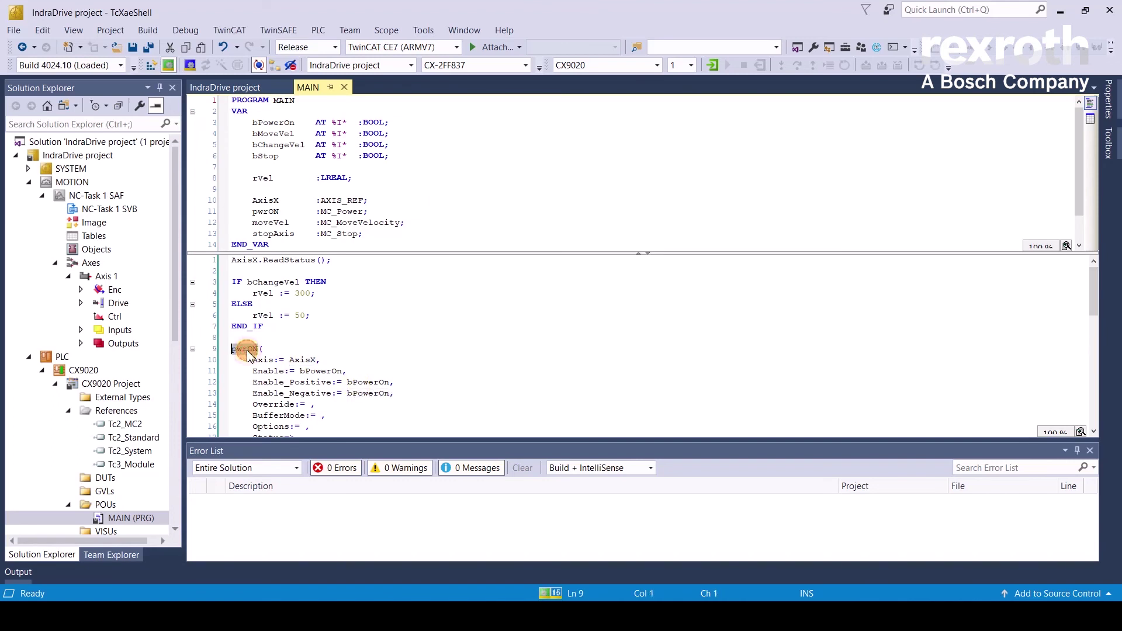
pyautogui.moveTo(255, 371); pyautogui.dragTo(408, 395)
pyautogui.doubleClick(321, 371)
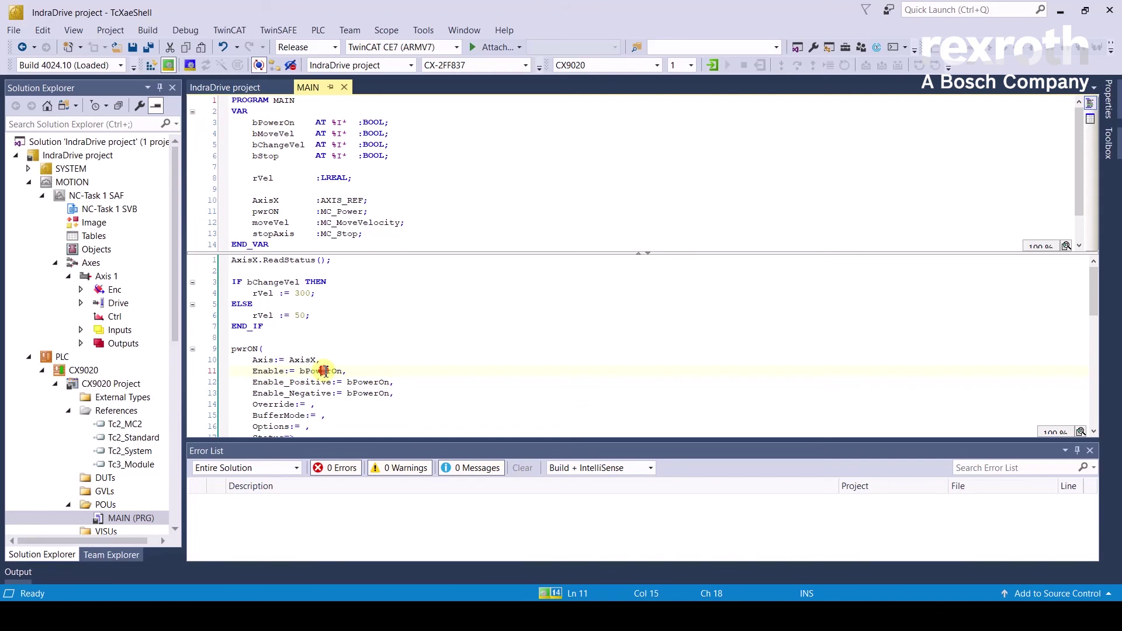
pyautogui.click(407, 394)
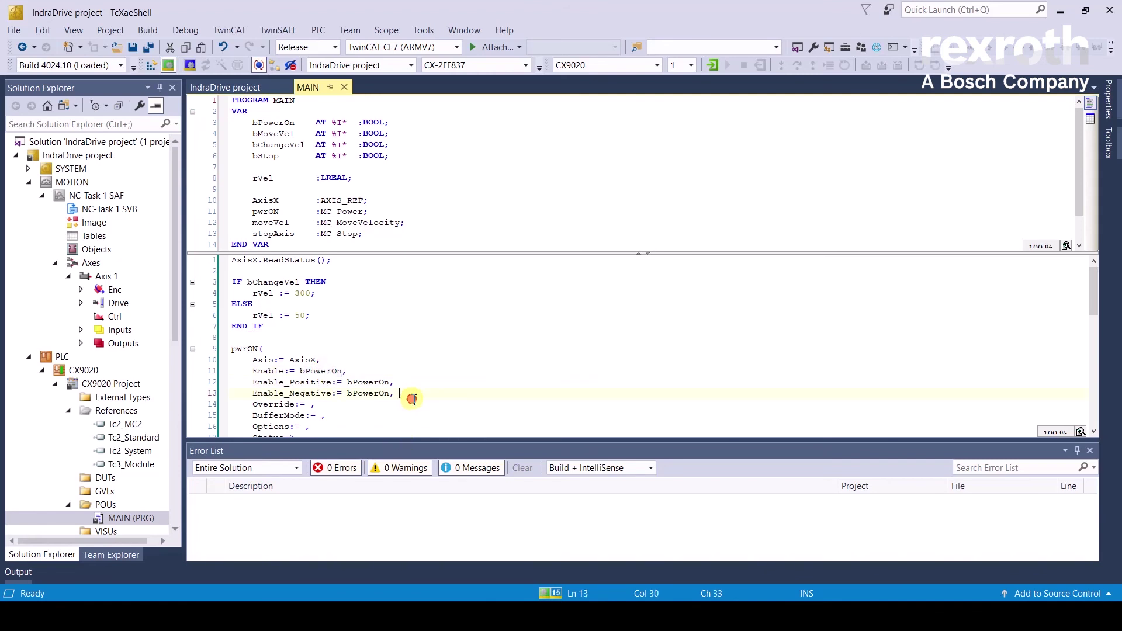
# Step: Examine the moveVel call's Execute and Velocity inputs and the bChangeVel condition that sets rVel to 300 or 50
pyautogui.scroll(-5, 406, 359)
pyautogui.scroll(-2, 406, 359)
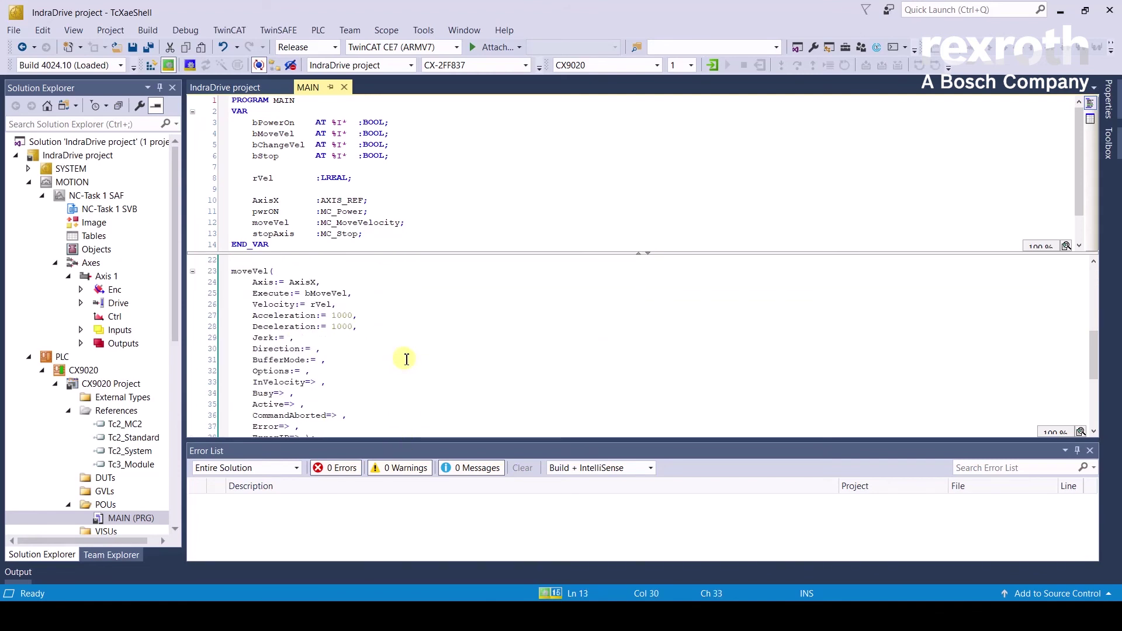
pyautogui.doubleClick(327, 293)
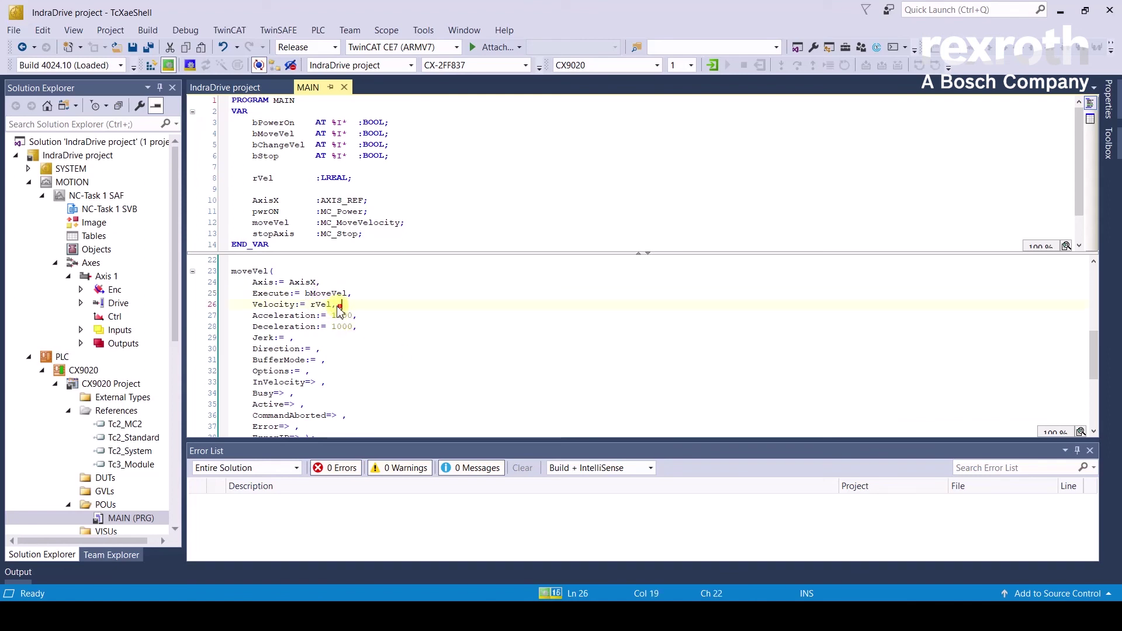
pyautogui.moveTo(343, 304); pyautogui.dragTo(252, 304)
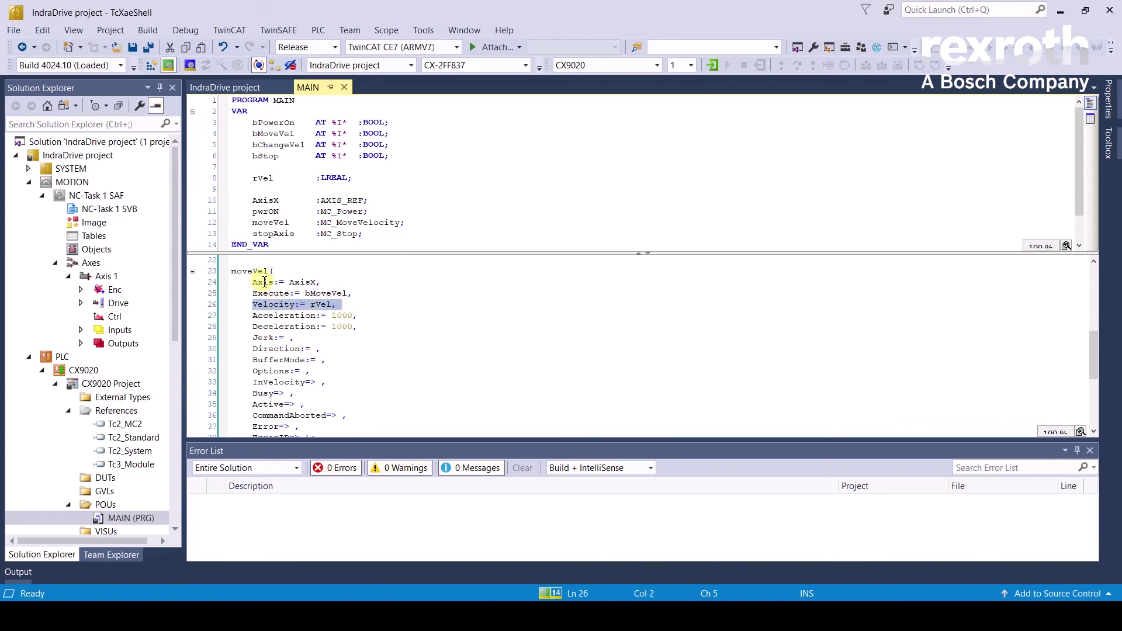
pyautogui.moveTo(255, 281); pyautogui.dragTo(232, 270)
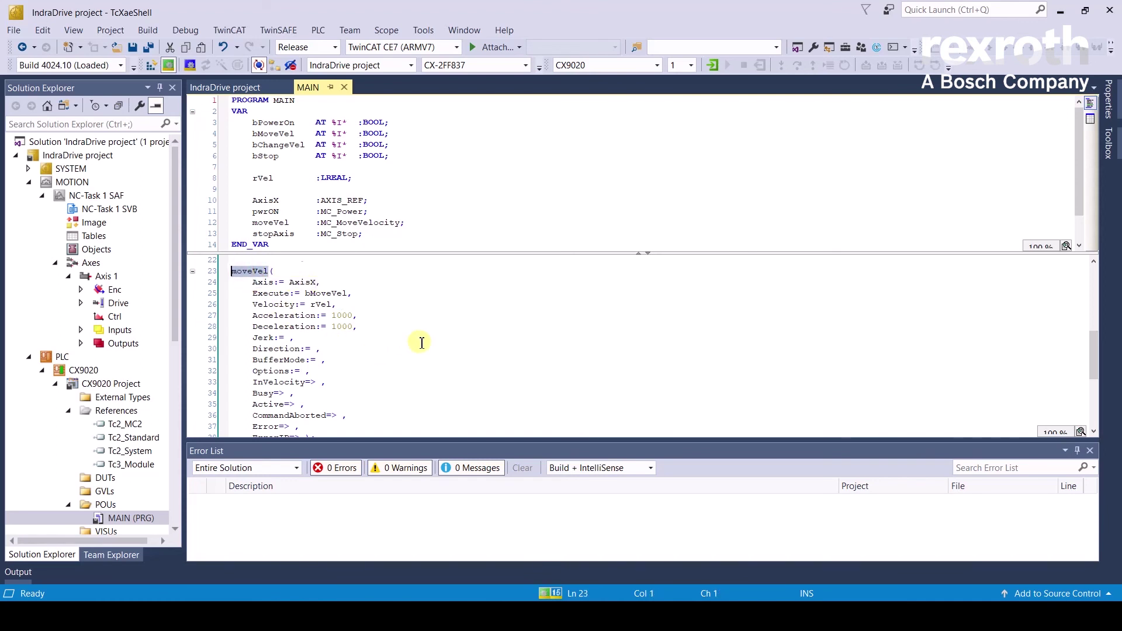
pyautogui.scroll(7, 420, 342)
pyautogui.doubleClick(272, 281)
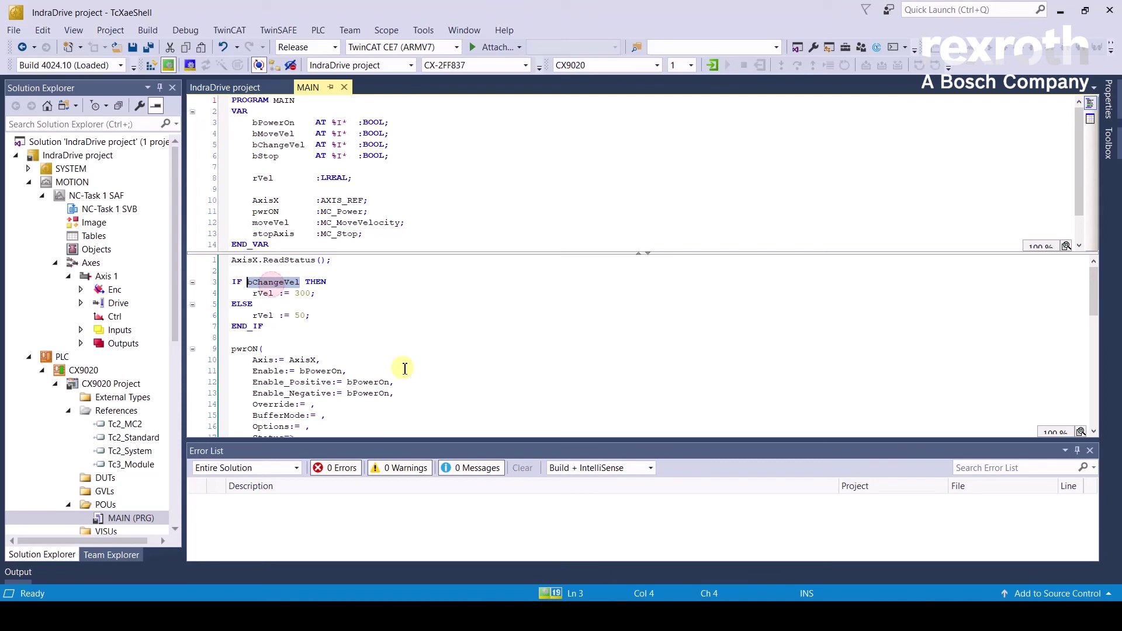
pyautogui.moveTo(310, 316); pyautogui.dragTo(254, 299)
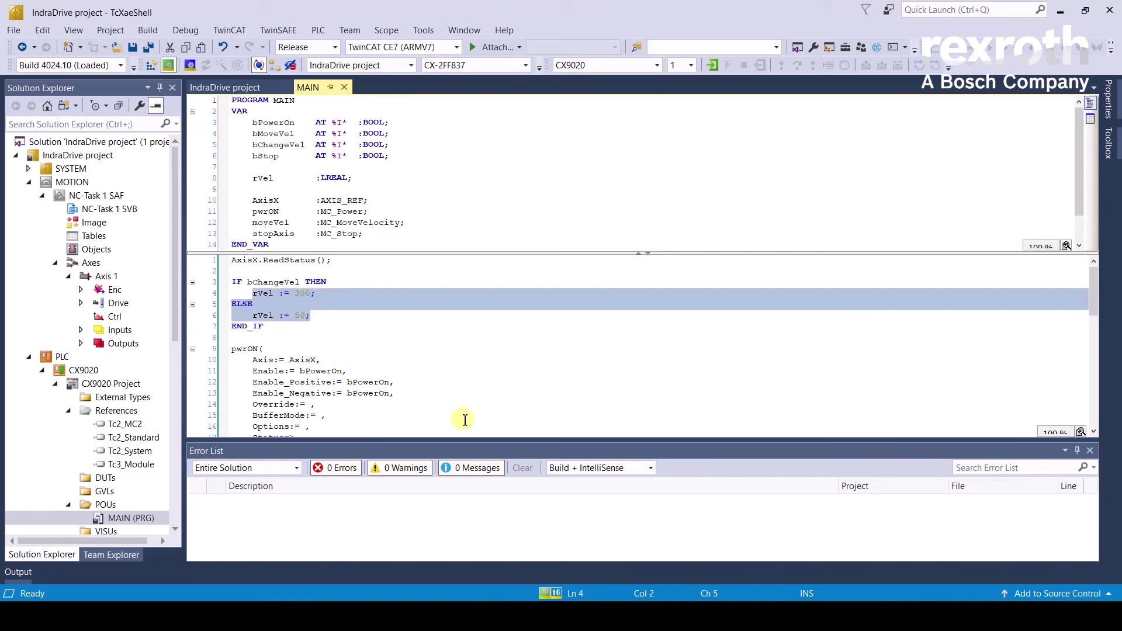
# Step: Examine the stopAxis call at the end of MAIN, checking its bStop trigger and deceleration input
pyautogui.click(412, 350)
pyautogui.scroll(-12, 411, 350)
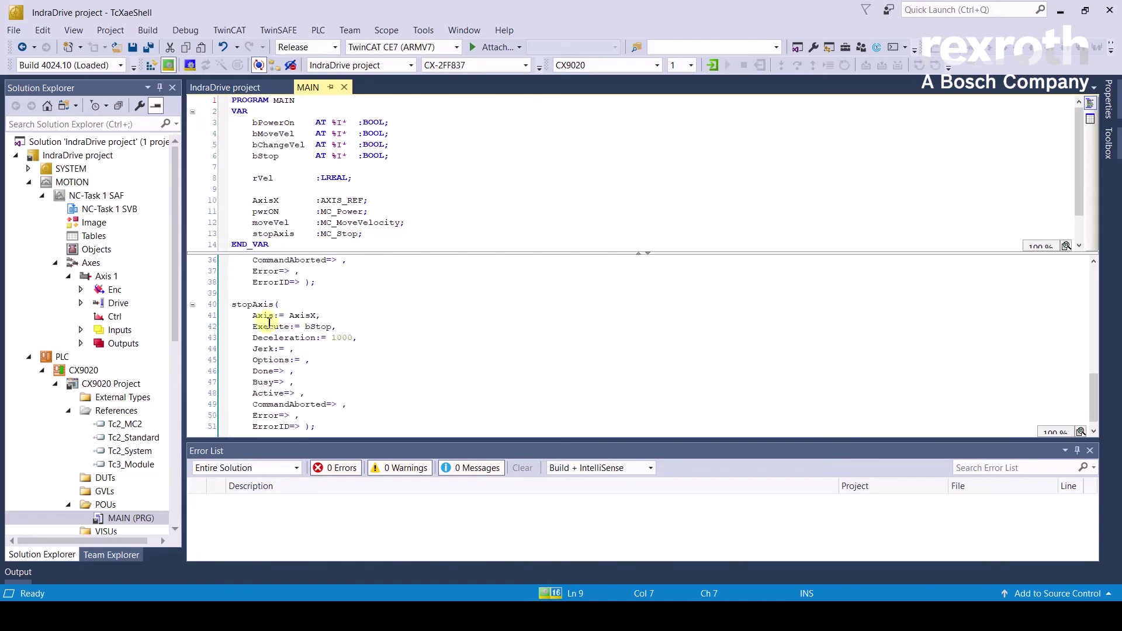
pyautogui.click(329, 326)
pyautogui.click(233, 304)
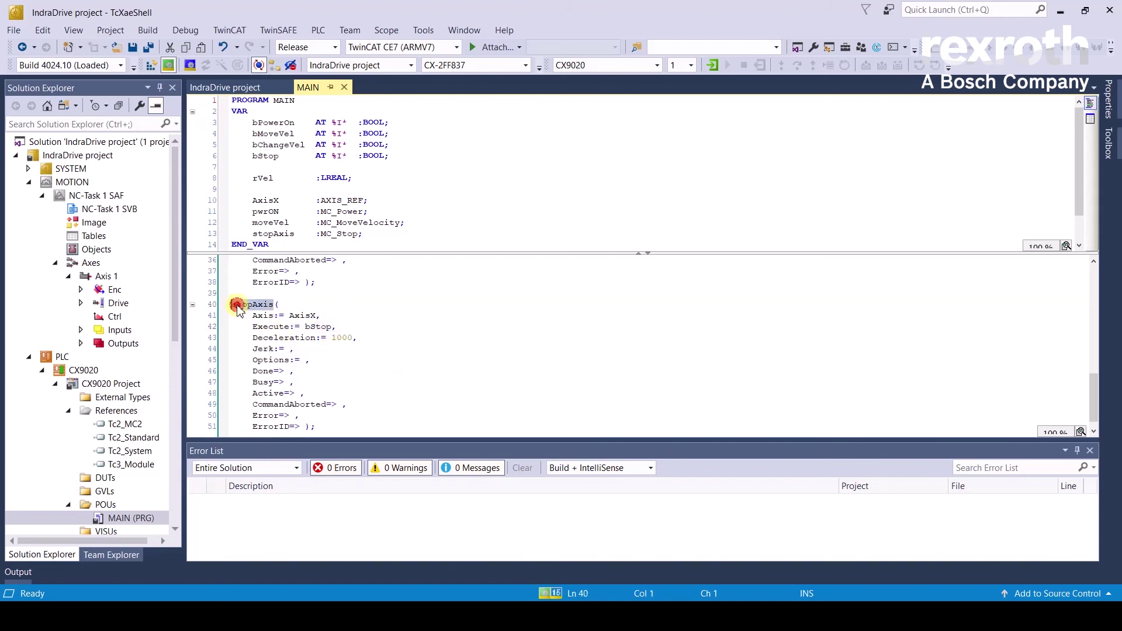
pyautogui.click(327, 363)
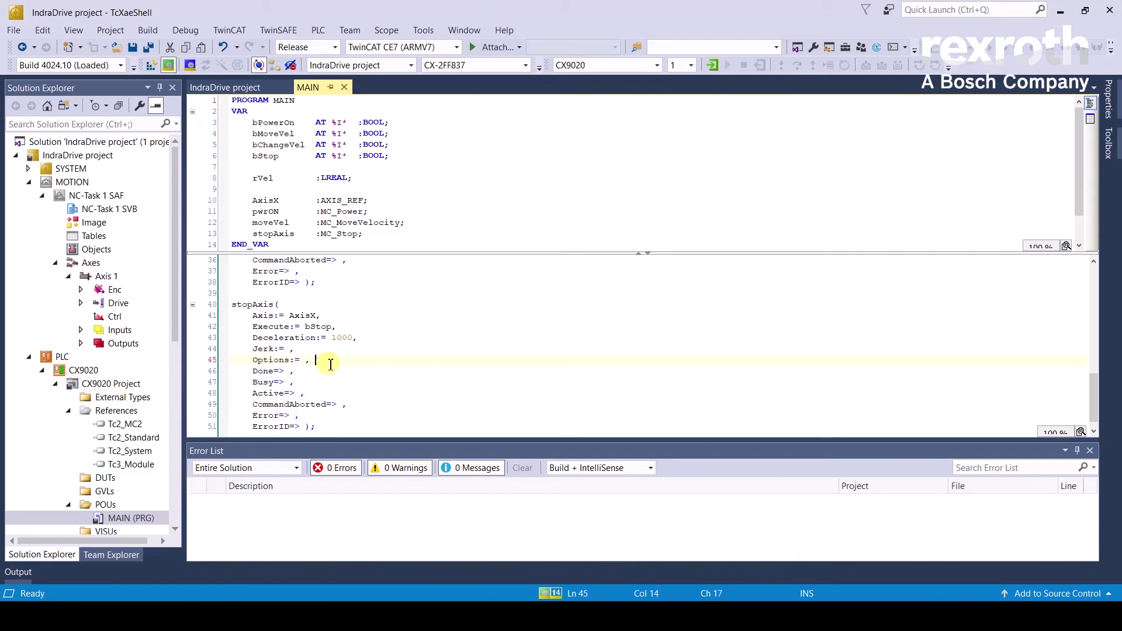
pyautogui.scroll(12, 330, 364)
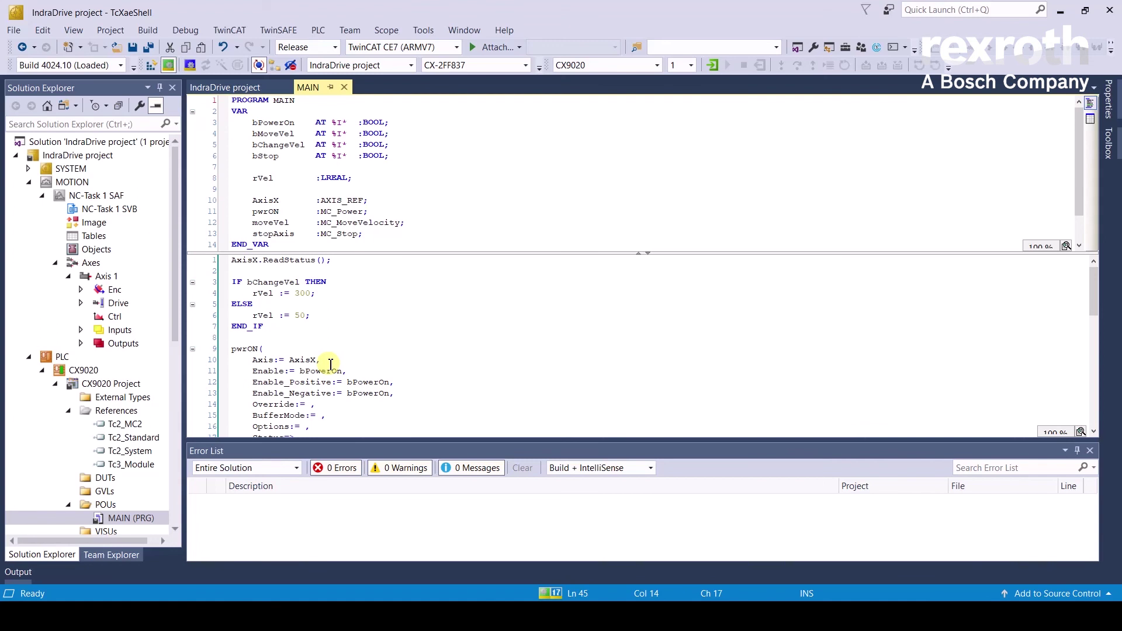
# Step: Activate the configuration on CX-2FF837 in Run Mode with PLC boot project autostart, and log in to the CX9020 PLC
pyautogui.click(151, 66)
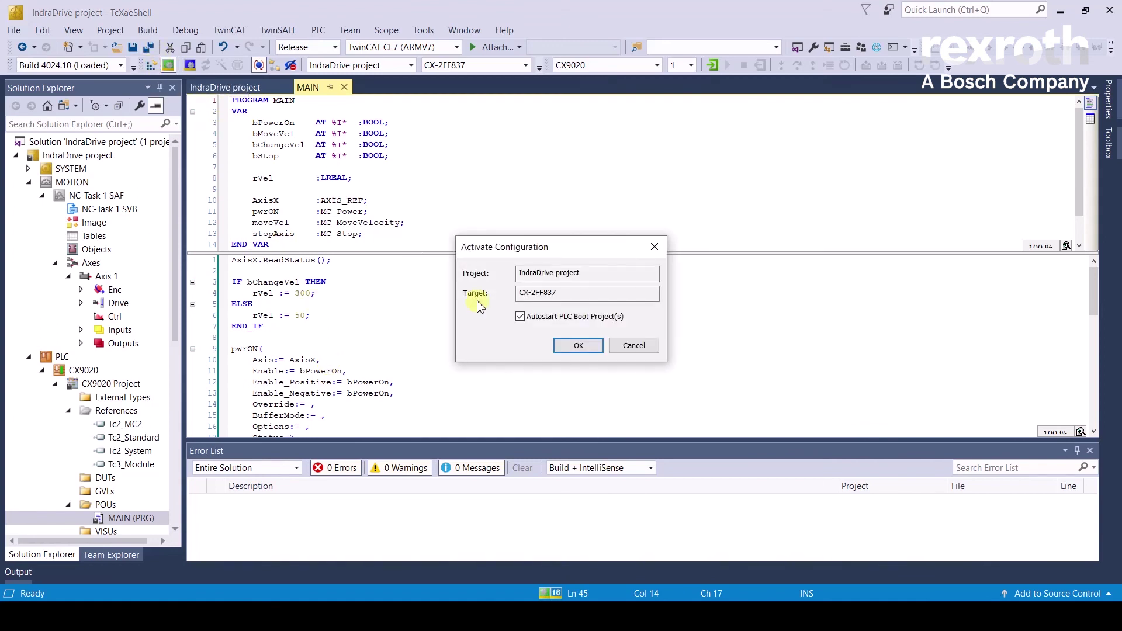
pyautogui.click(578, 345)
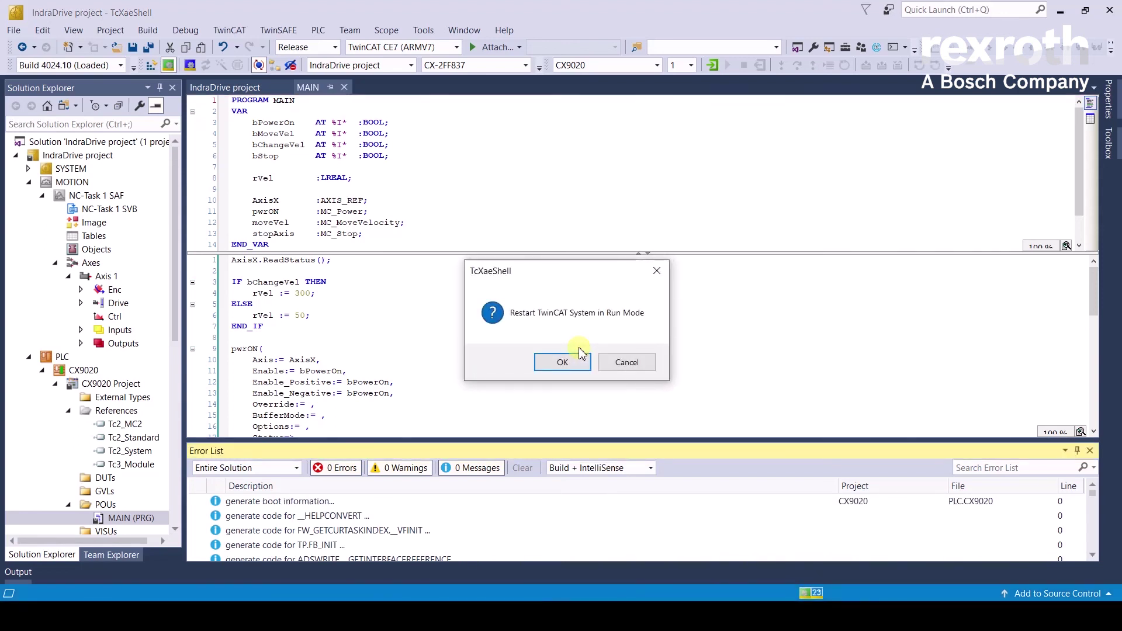
pyautogui.click(563, 364)
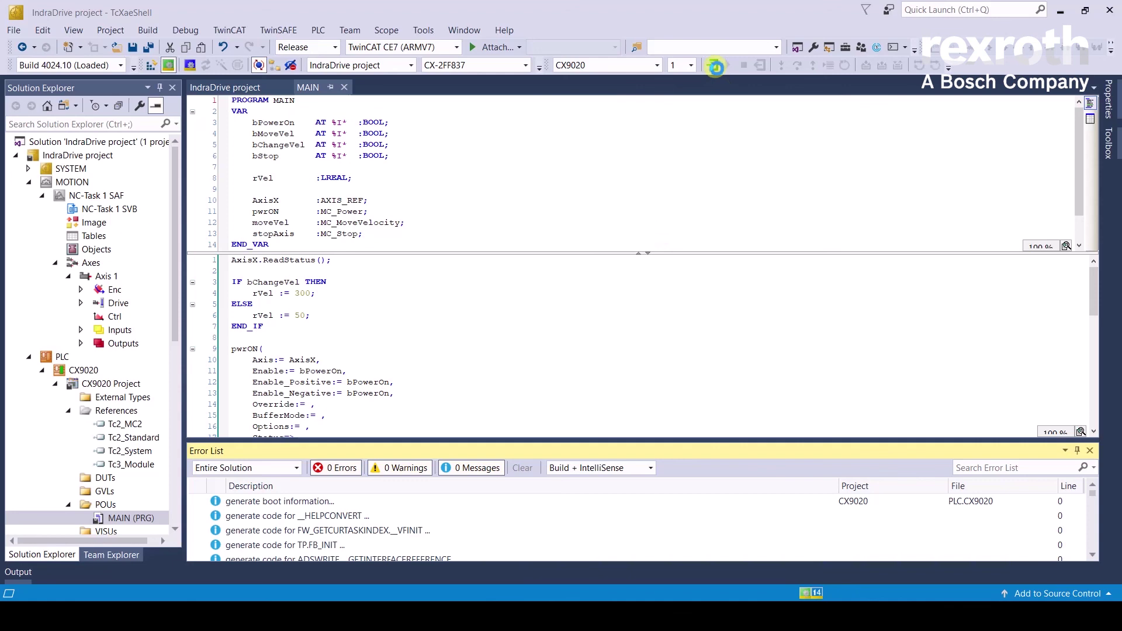
pyautogui.click(714, 66)
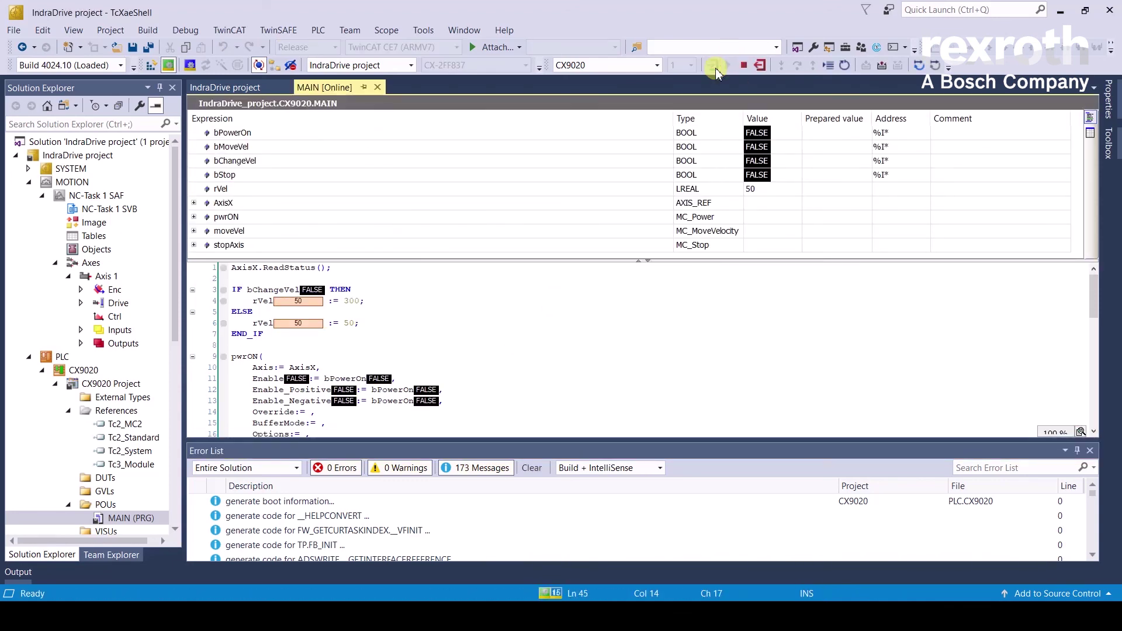